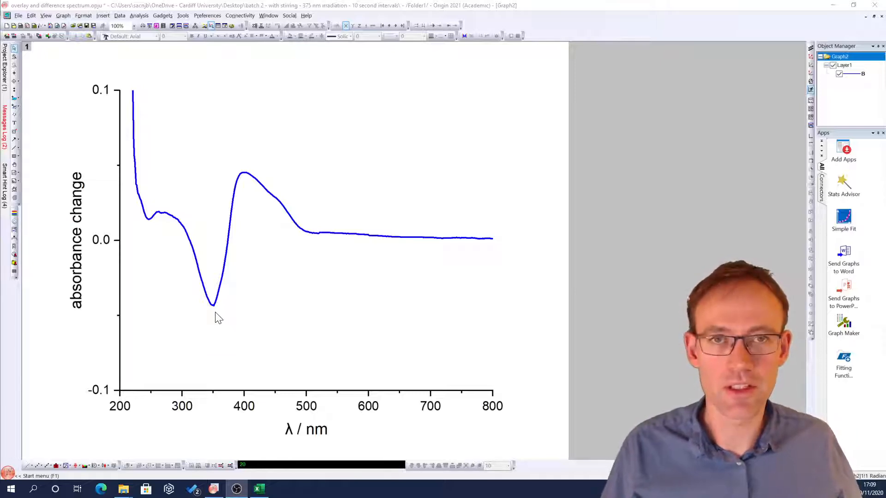
Step: Switch to Excel and save a copy of the workbook as 2020_12_11-combined spectra 1 to 19 v03
{"action": "mouse_move", "coordinate": [213, 306]}
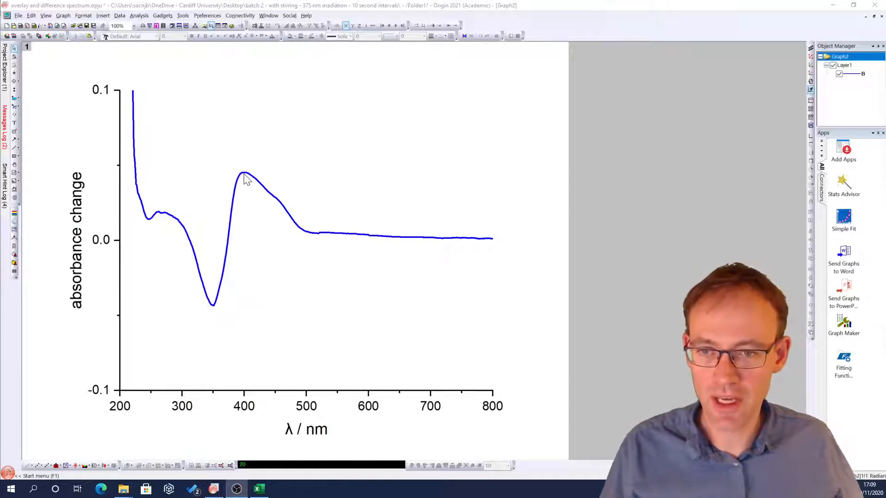
{"action": "mouse_move", "coordinate": [245, 178]}
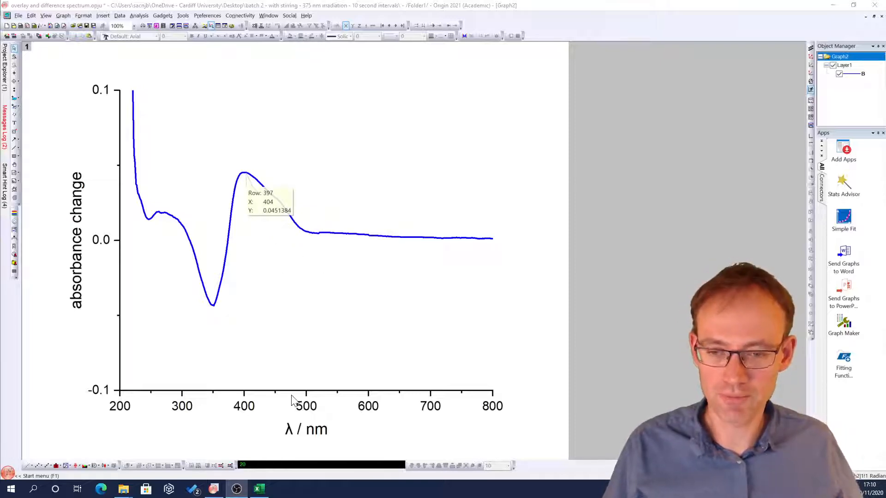
{"action": "left_click", "coordinate": [260, 488]}
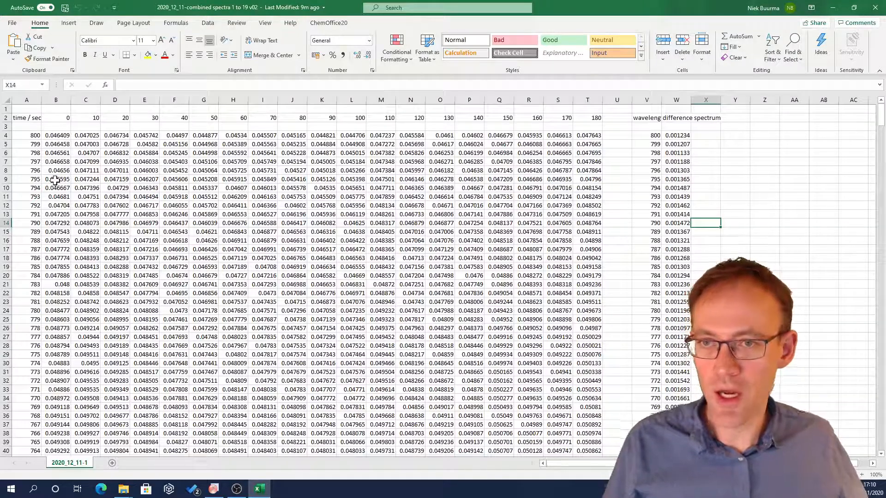
{"action": "left_click", "coordinate": [13, 24]}
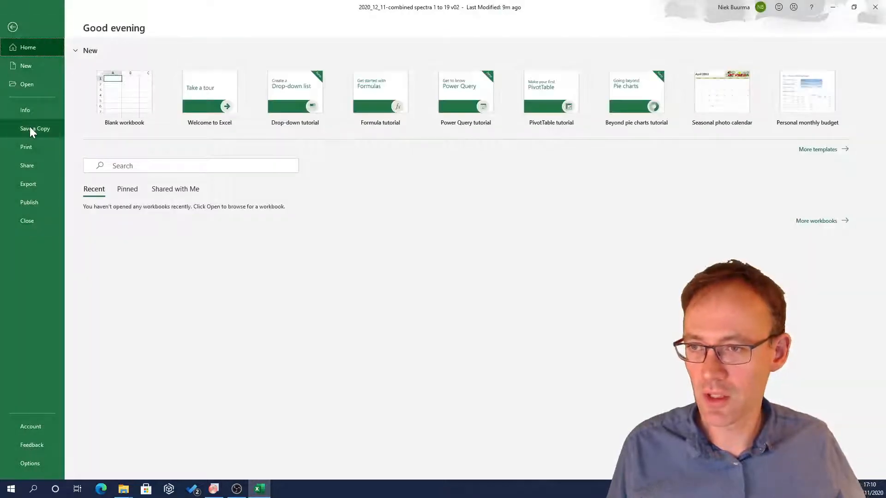
{"action": "left_click", "coordinate": [30, 127]}
{"action": "left_click", "coordinate": [358, 72]}
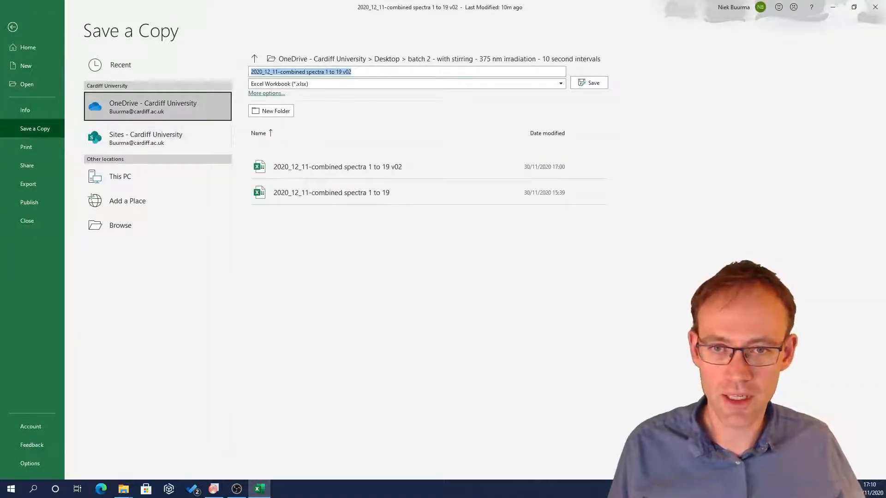
{"action": "left_click", "coordinate": [358, 71]}
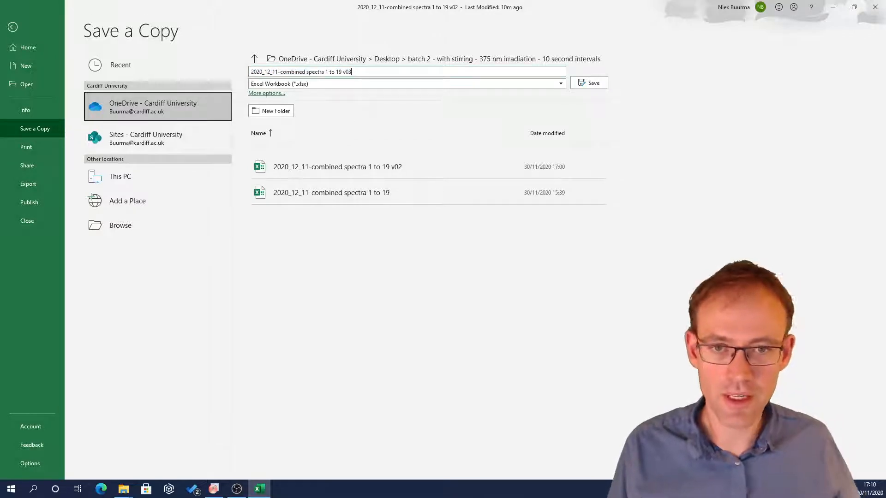
{"action": "left_click", "coordinate": [591, 80]}
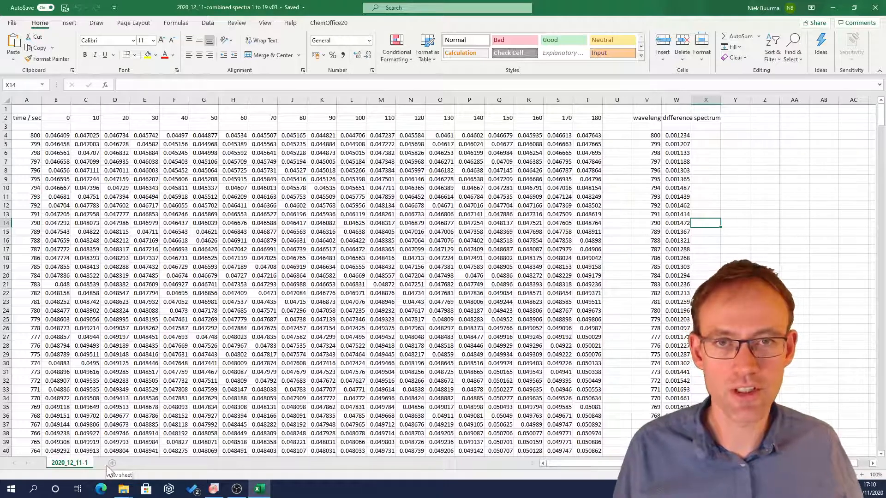
Step: Rename the existing worksheet as spectra
{"action": "double_click", "coordinate": [69, 462]}
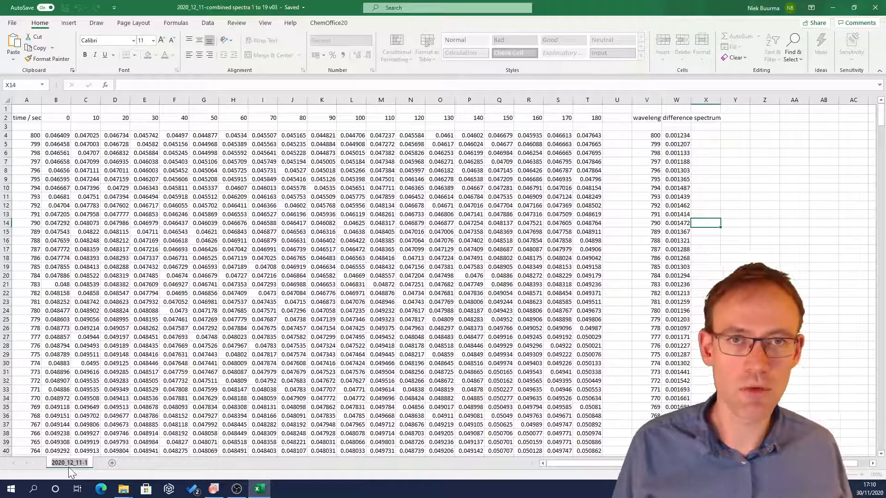
{"action": "type", "text": "spectra"}
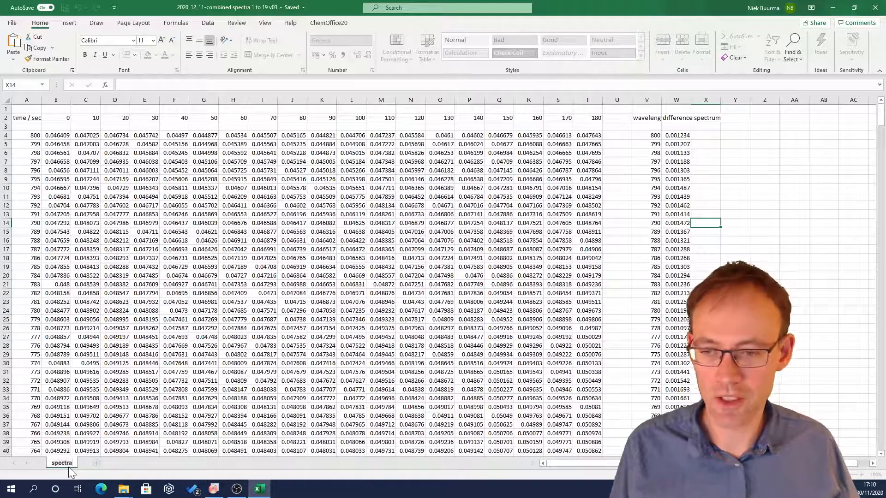
{"action": "key", "text": "Return"}
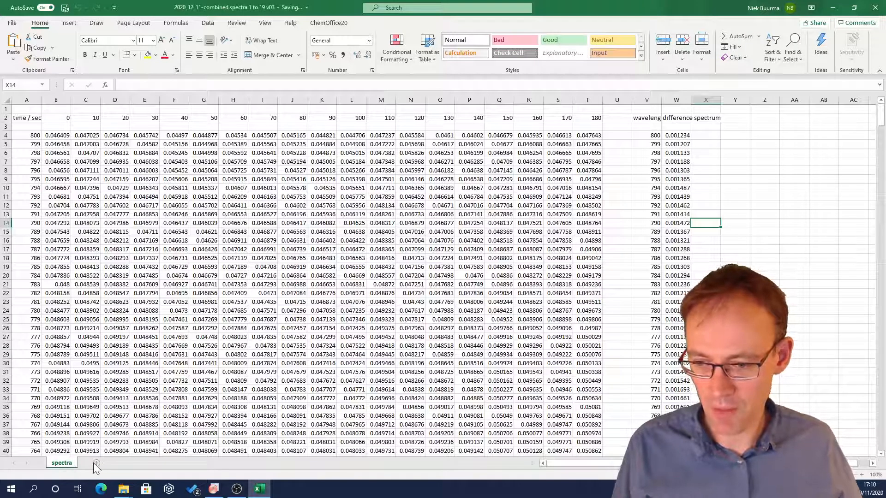
Step: Add a new worksheet and name it kinetic traces
{"action": "left_click", "coordinate": [95, 463]}
{"action": "double_click", "coordinate": [95, 463]}
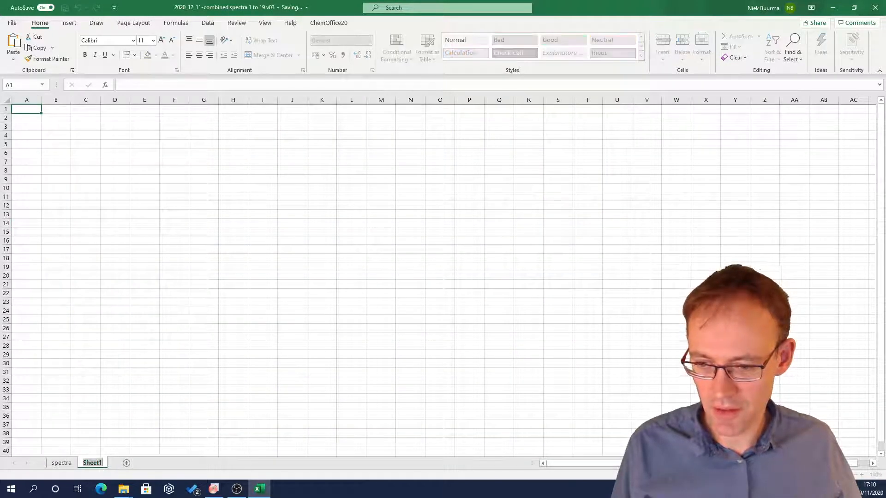
{"action": "type", "text": "kinet"}
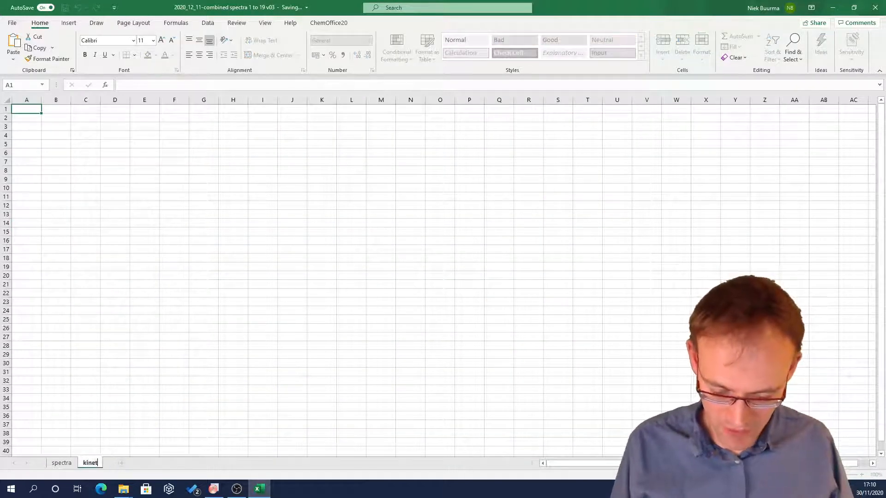
{"action": "type", "text": "ic "}
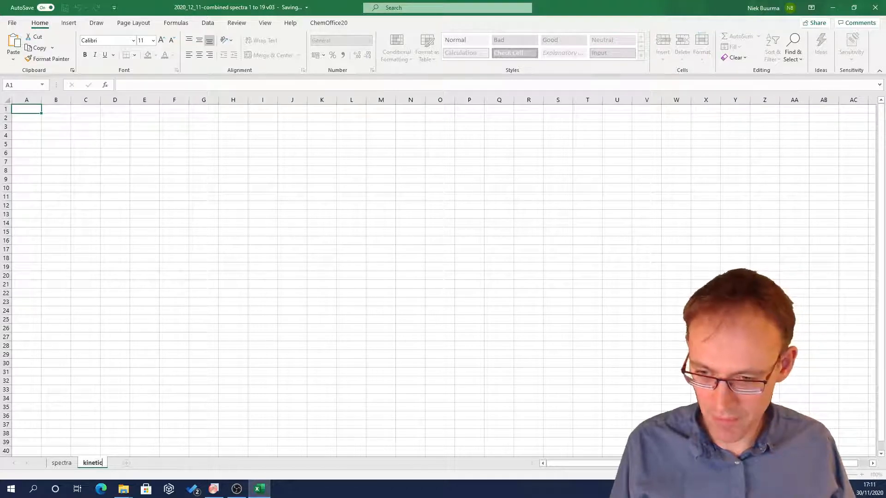
{"action": "type", "text": "traces"}
{"action": "key", "text": "Return"}
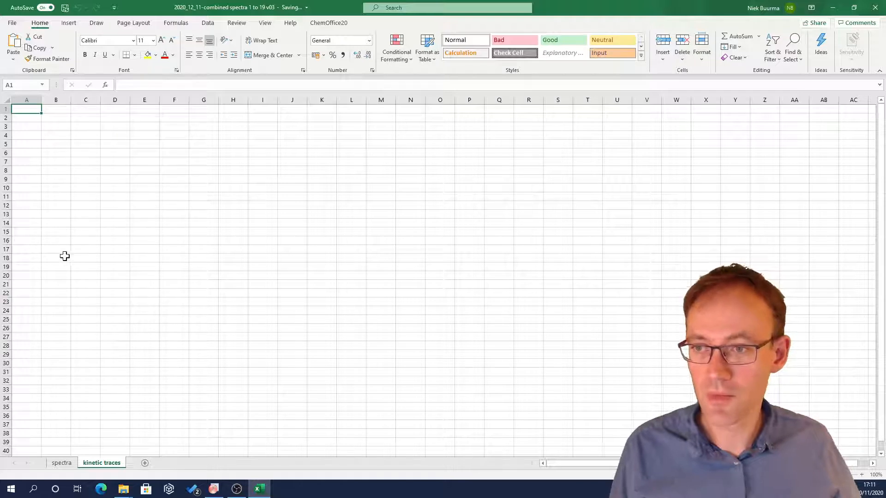
Step: Enter column headers time, A400nm and A350nm in cells A3 to C3 of the new sheet
{"action": "left_click", "coordinate": [35, 128]}
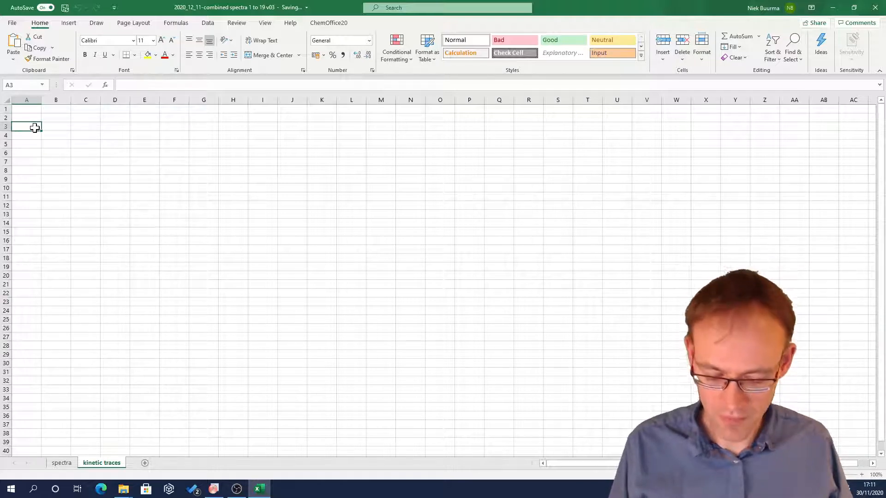
{"action": "type", "text": "time"}
{"action": "key", "text": "Return"}
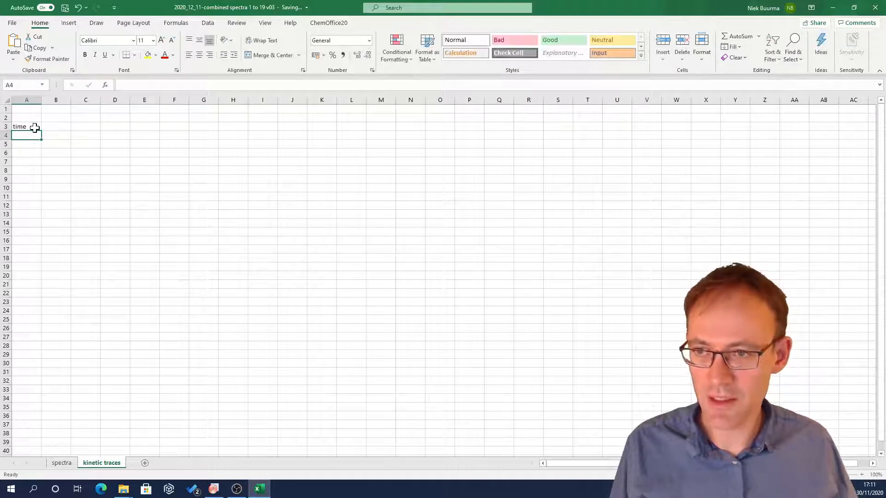
{"action": "key", "text": "Right"}
{"action": "key", "text": "Up"}
{"action": "type", "text": "A"}
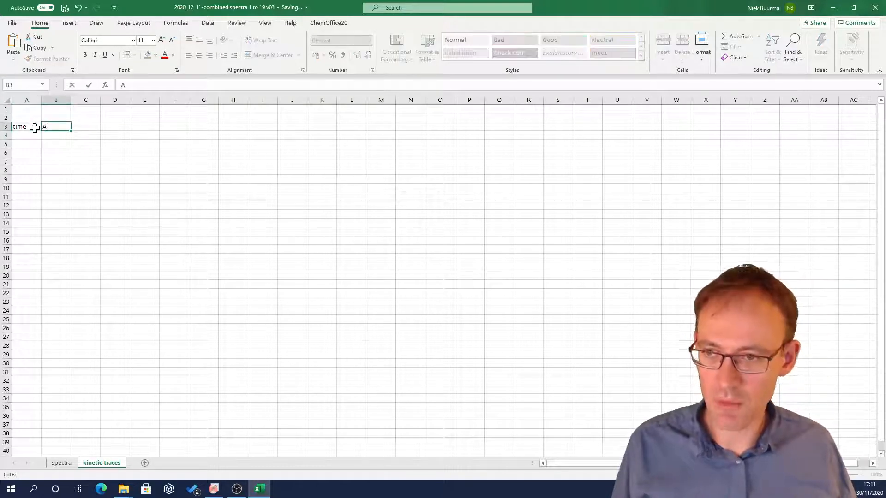
{"action": "type", "text": "400"}
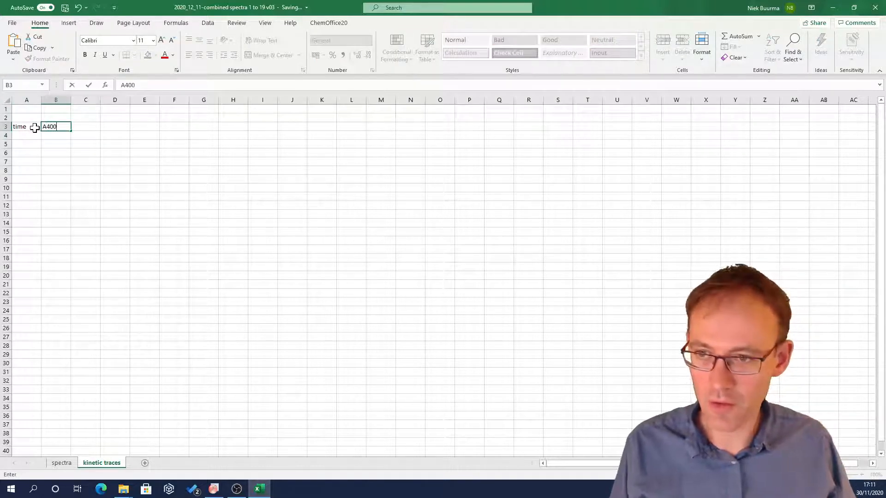
{"action": "type", "text": "nm"}
{"action": "key", "text": "Return"}
{"action": "key", "text": "Right"}
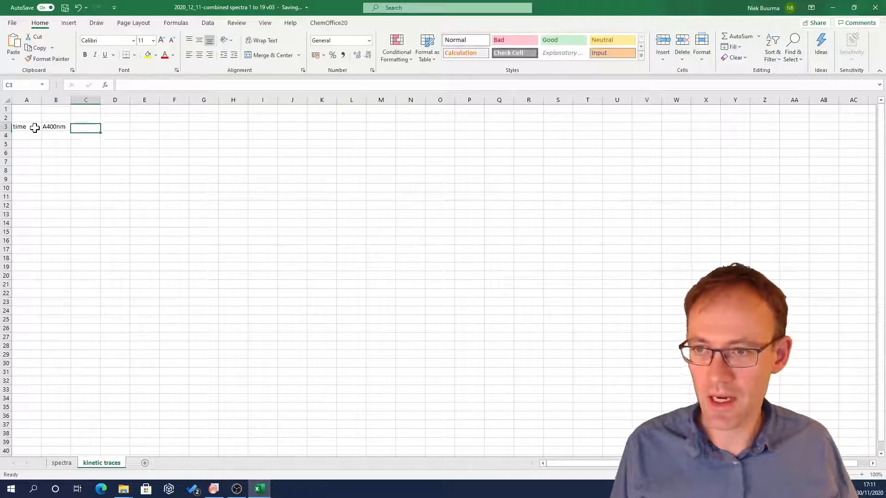
{"action": "key", "text": "Up"}
{"action": "type", "text": "A"}
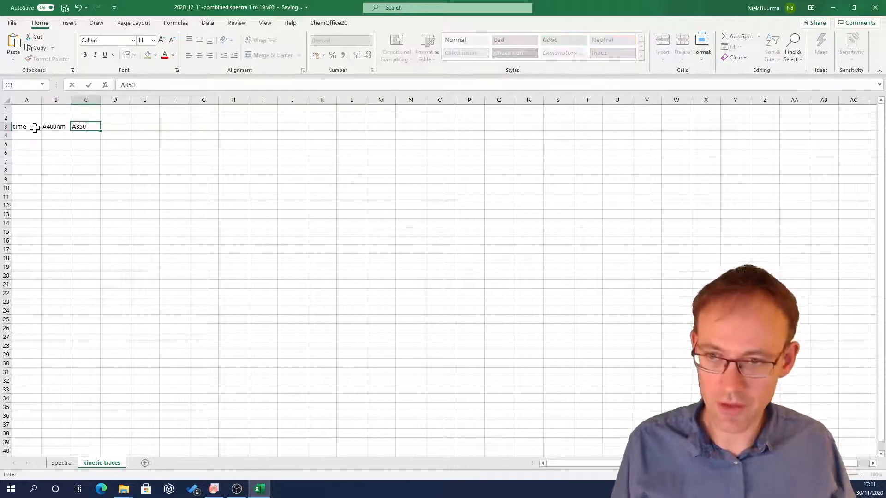
{"action": "type", "text": "350nm"}
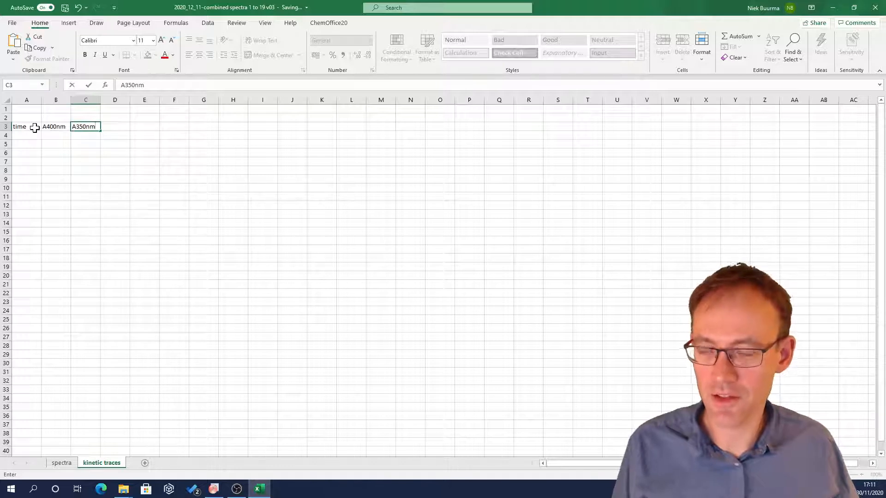
{"action": "key", "text": "Return"}
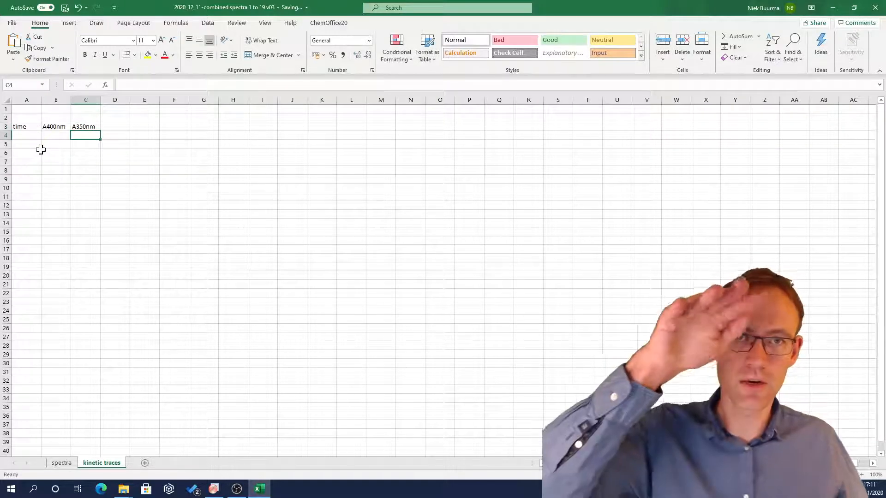
Step: Copy the row of time values, B2 to T2, on the spectra sheet
{"action": "left_click", "coordinate": [64, 463]}
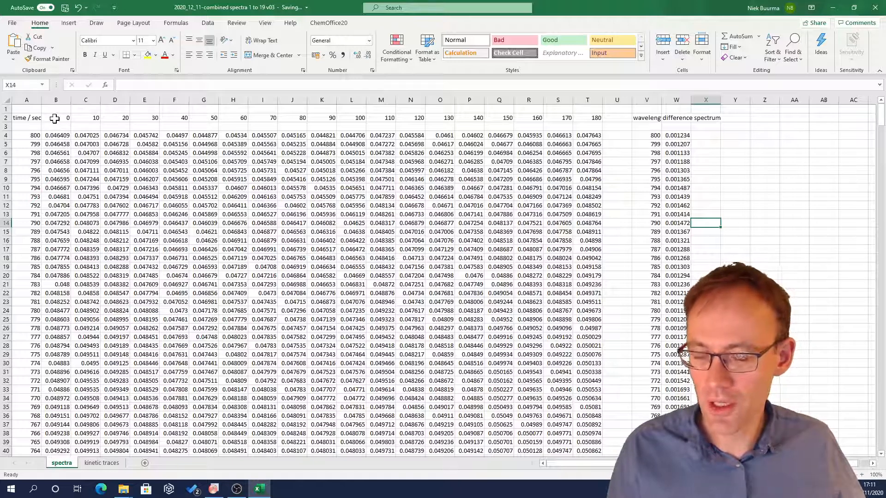
{"action": "left_click_drag", "start_coordinate": [55, 118], "coordinate": [596, 117]}
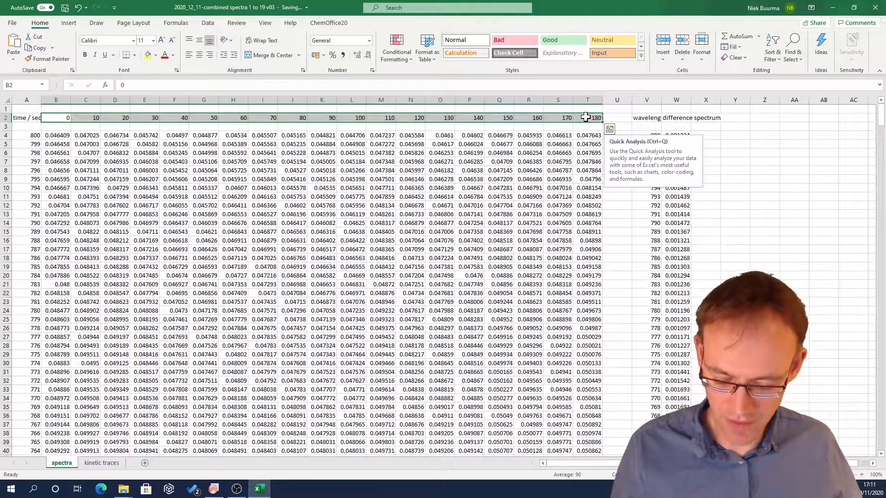
{"action": "key", "text": "ctrl+c"}
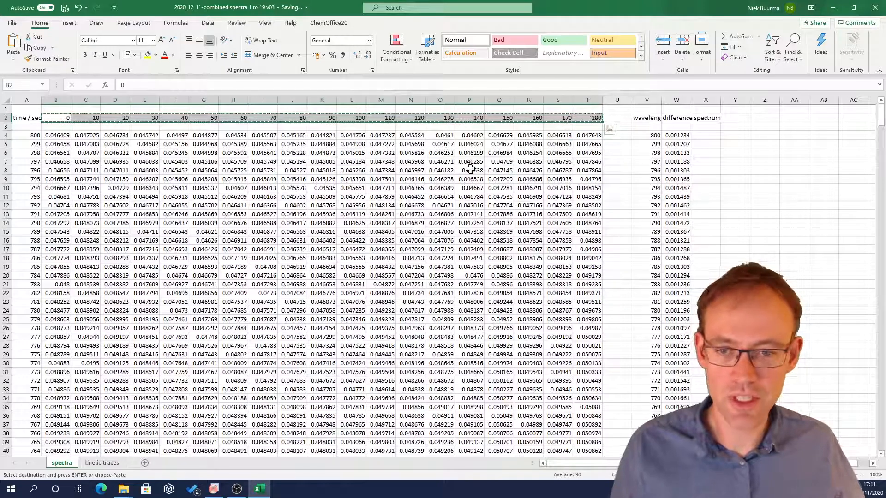
Step: Paste the time values as transposed values into column A starting at A4 on the kinetic traces sheet
{"action": "left_click", "coordinate": [101, 463]}
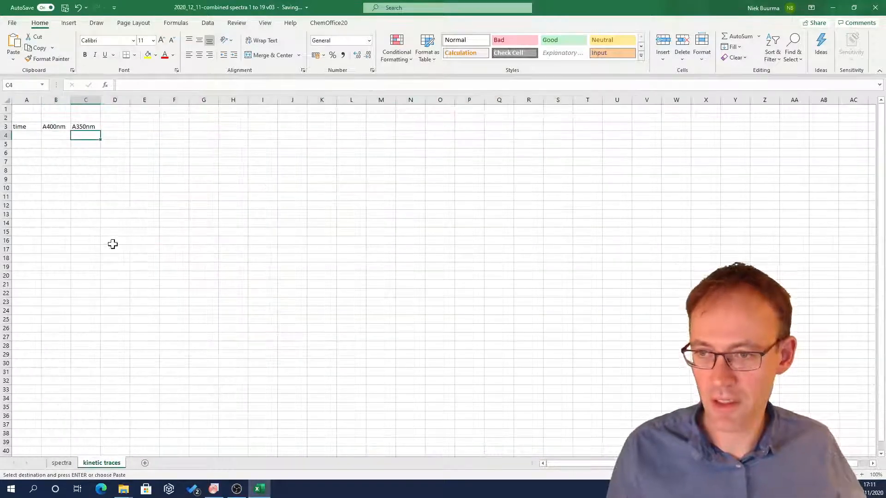
{"action": "left_click", "coordinate": [28, 135]}
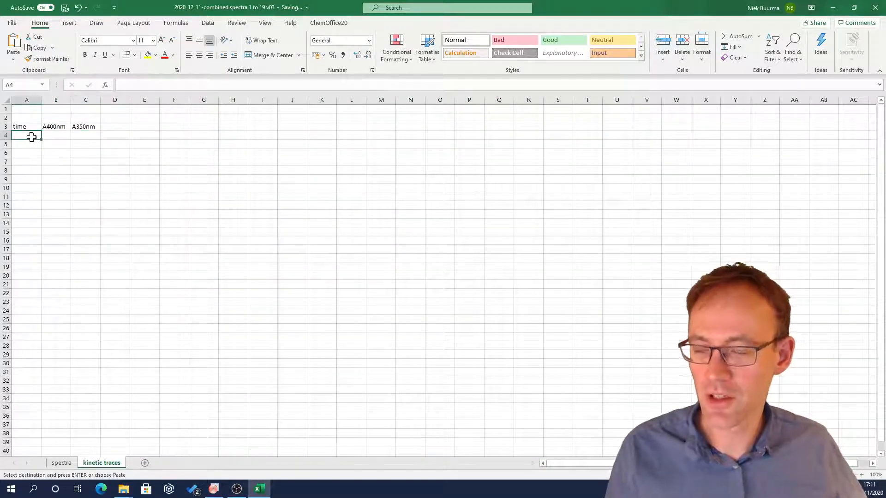
{"action": "left_click", "coordinate": [13, 56]}
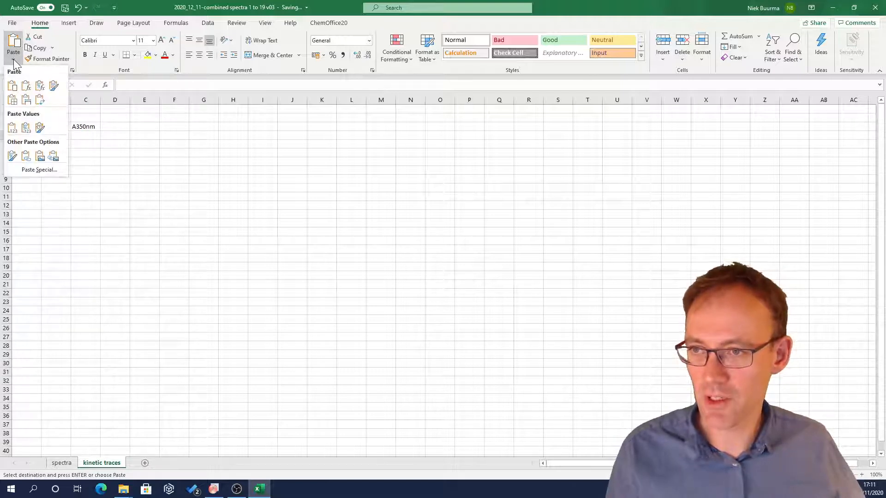
{"action": "left_click", "coordinate": [39, 170]}
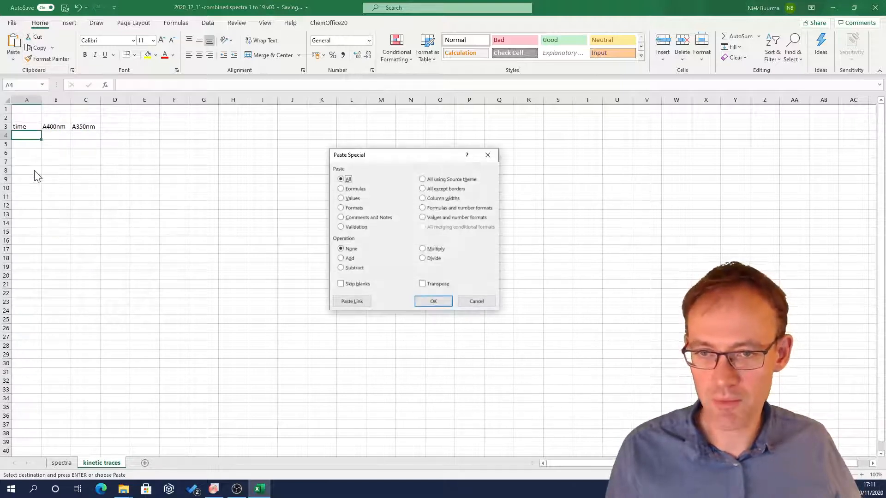
{"action": "left_click", "coordinate": [343, 201]}
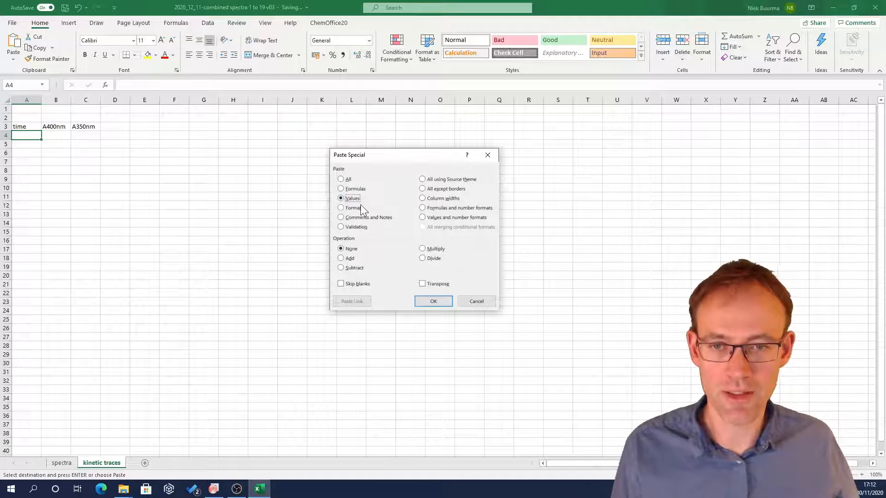
{"action": "left_click", "coordinate": [423, 284]}
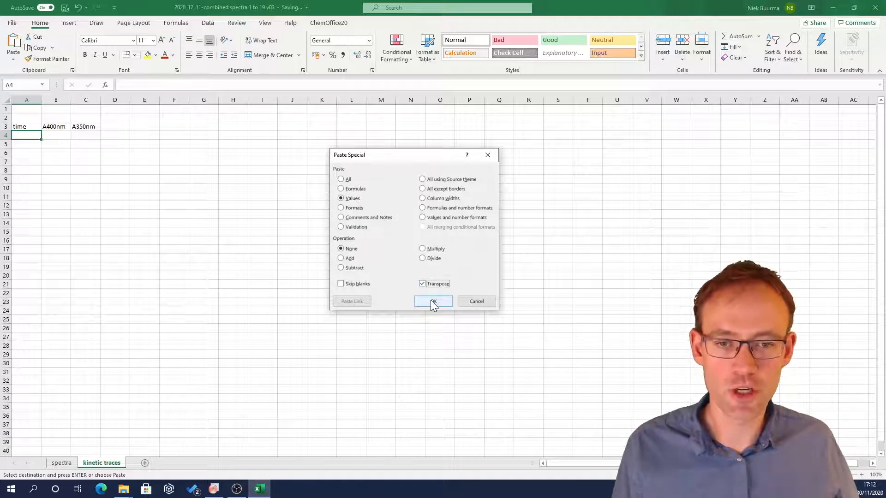
{"action": "left_click", "coordinate": [434, 302]}
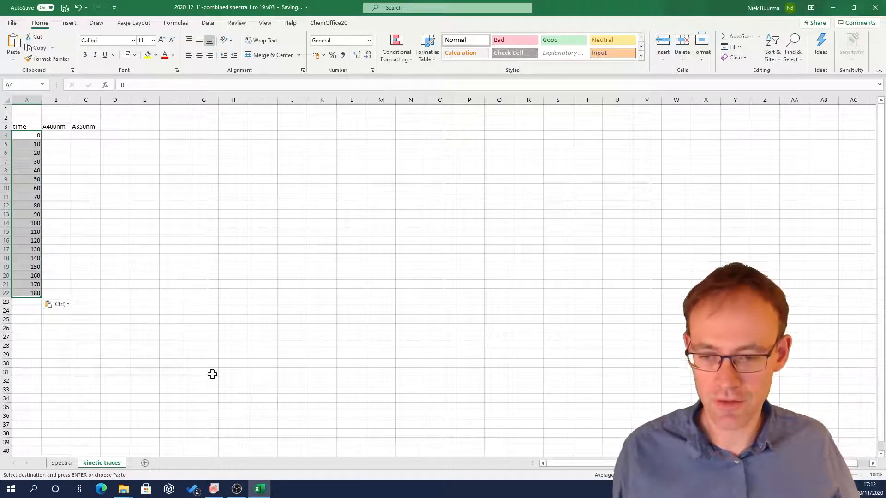
Step: On the spectra sheet, copy the 400 nm absorbance row, B404 to T404
{"action": "left_click", "coordinate": [62, 463]}
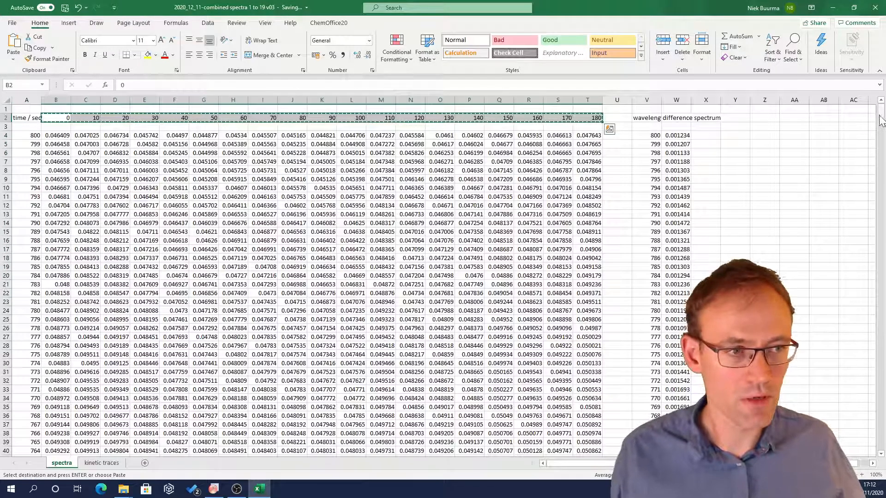
{"action": "left_click_drag", "start_coordinate": [882, 121], "coordinate": [881, 337]}
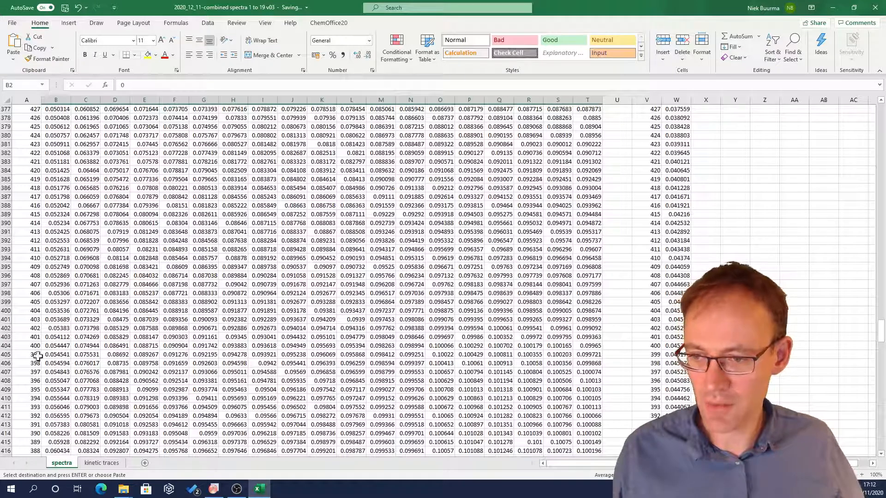
{"action": "left_click_drag", "start_coordinate": [55, 346], "coordinate": [588, 351]}
{"action": "key", "text": "ctrl+c"}
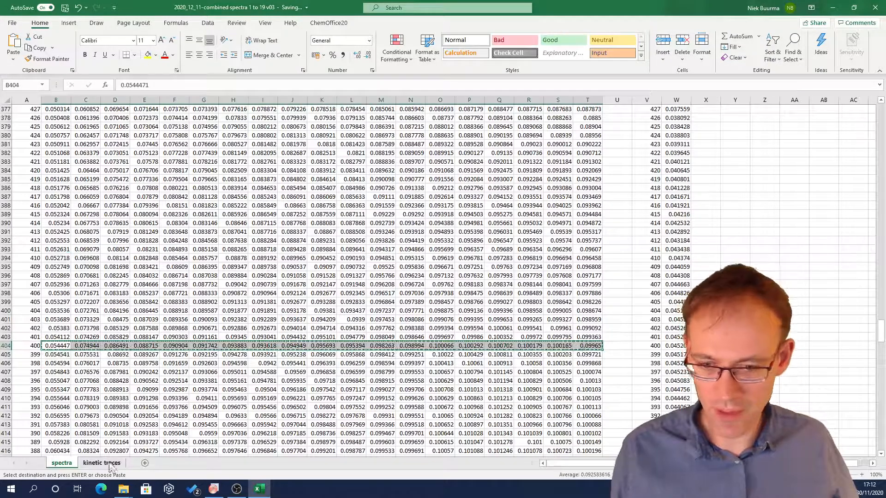
Step: Paste the copied 400 nm absorbances transposed into the A400nm column starting at B4 on the kinetic traces sheet
{"action": "mouse_move", "coordinate": [215, 490]}
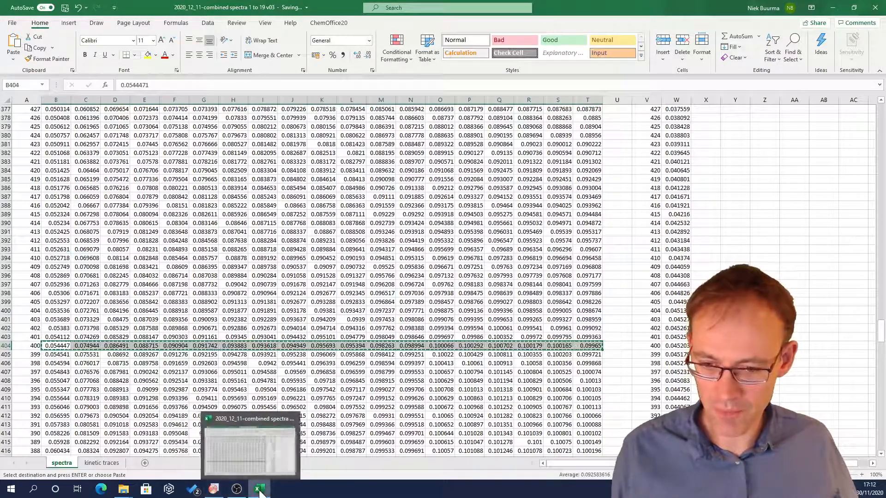
{"action": "left_click", "coordinate": [102, 462]}
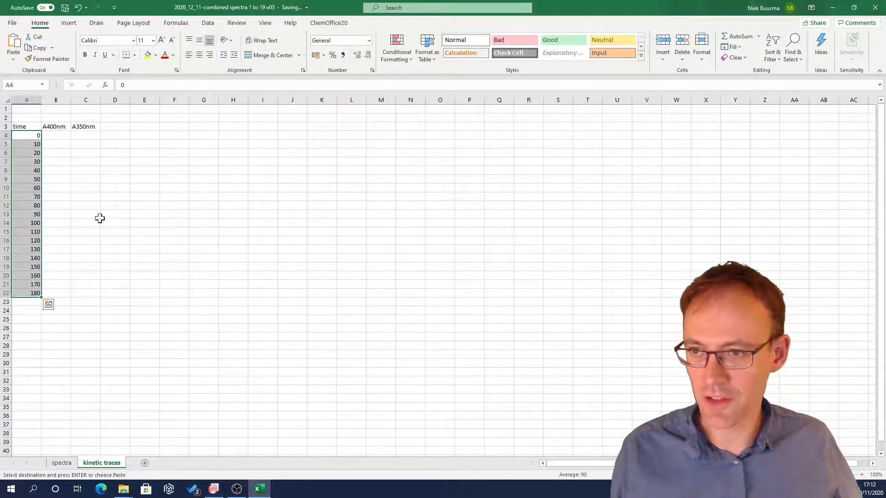
{"action": "left_click", "coordinate": [55, 135]}
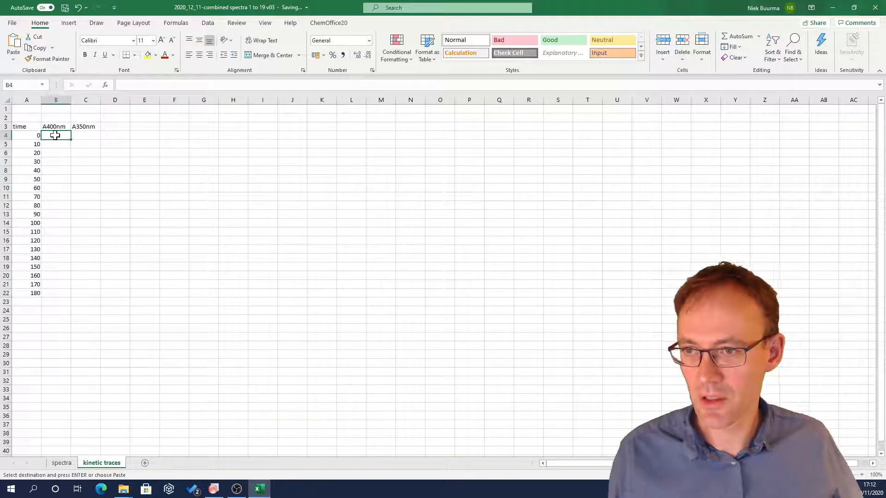
{"action": "left_click", "coordinate": [13, 58]}
{"action": "left_click", "coordinate": [40, 170]}
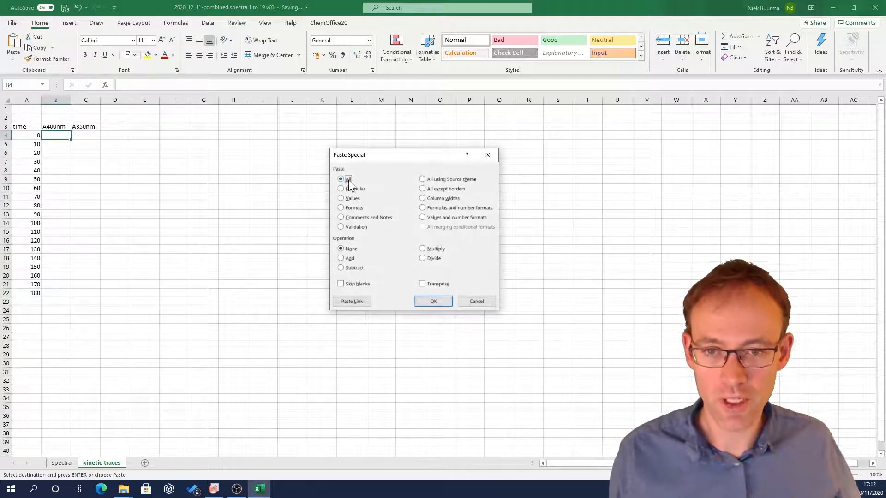
{"action": "left_click", "coordinate": [352, 198]}
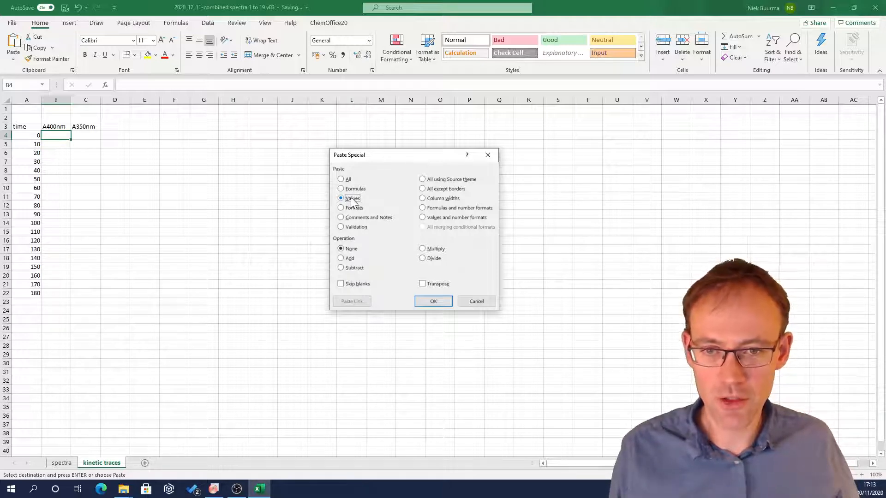
{"action": "left_click", "coordinate": [345, 180]}
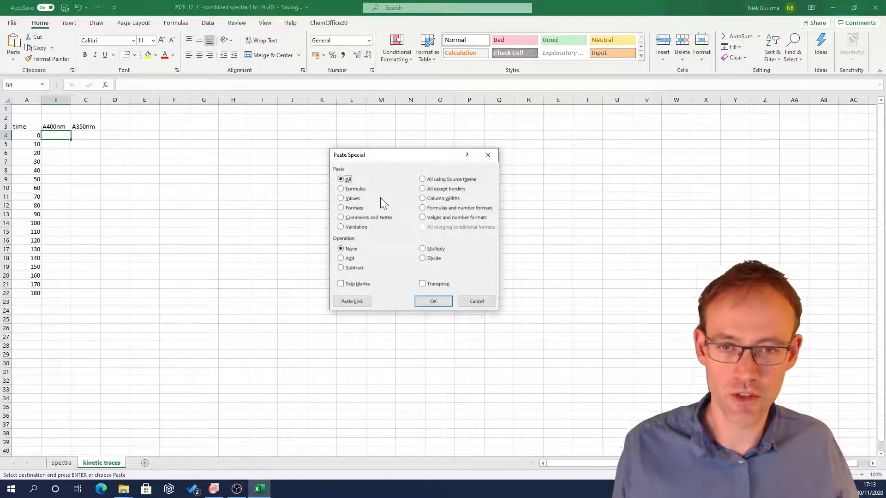
{"action": "left_click", "coordinate": [423, 285]}
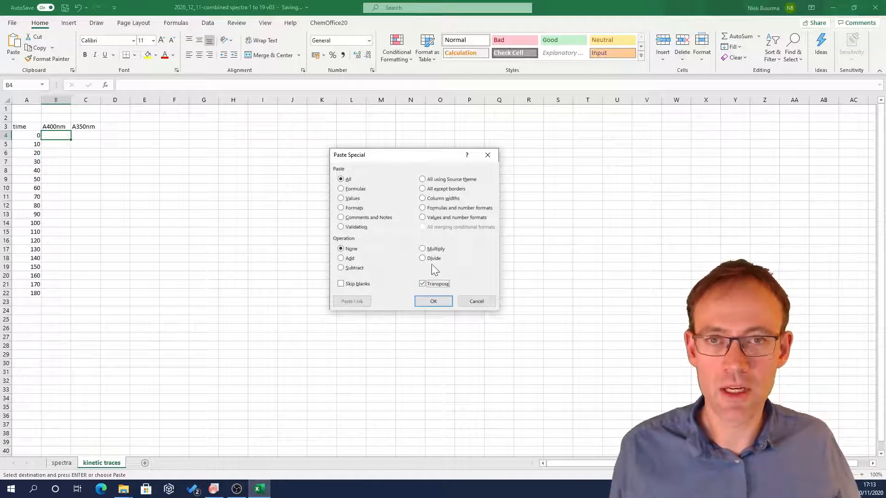
{"action": "left_click", "coordinate": [434, 301]}
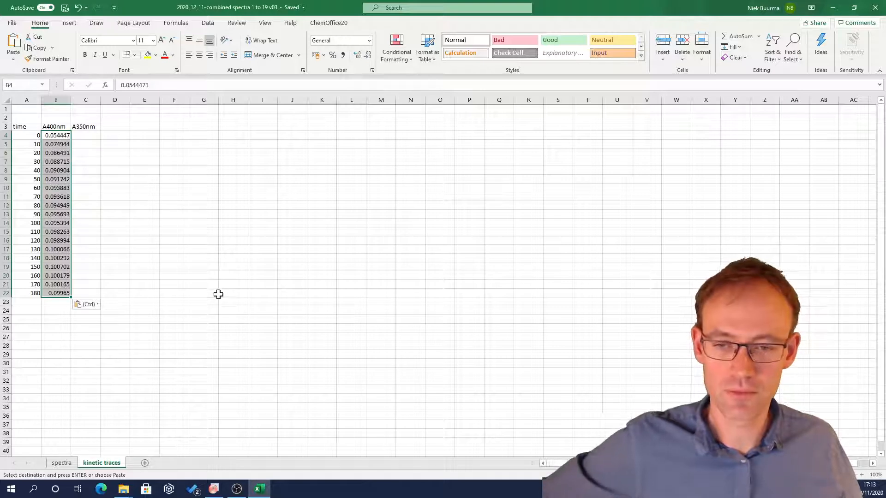
Step: On the spectra sheet, copy the 350 nm absorbance row, B454 to T454
{"action": "left_click", "coordinate": [61, 463]}
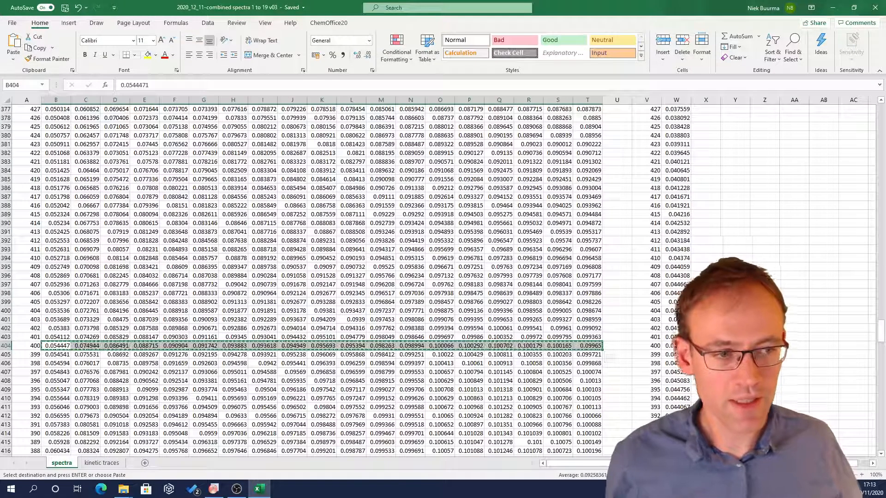
{"action": "left_click_drag", "start_coordinate": [881, 332], "coordinate": [881, 351]}
{"action": "scroll", "coordinate": [323, 364], "scroll_direction": "down", "scroll_amount": 7}
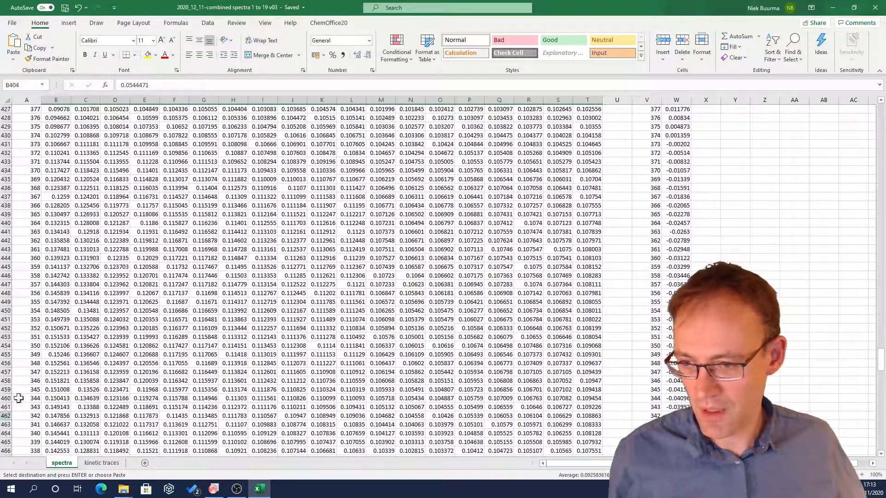
{"action": "left_click_drag", "start_coordinate": [56, 346], "coordinate": [585, 347]}
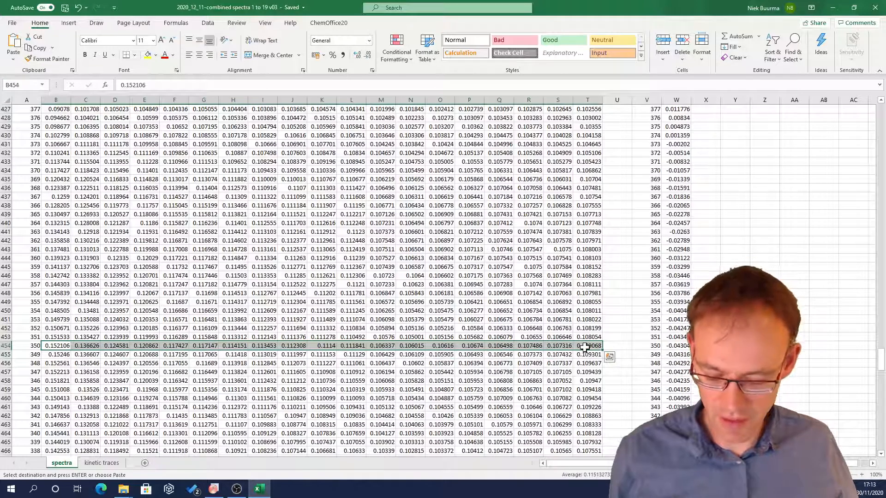
Step: Paste the 350 nm absorbances transposed into the A350nm column starting at C4 on the kinetic traces sheet
{"action": "left_click", "coordinate": [102, 463]}
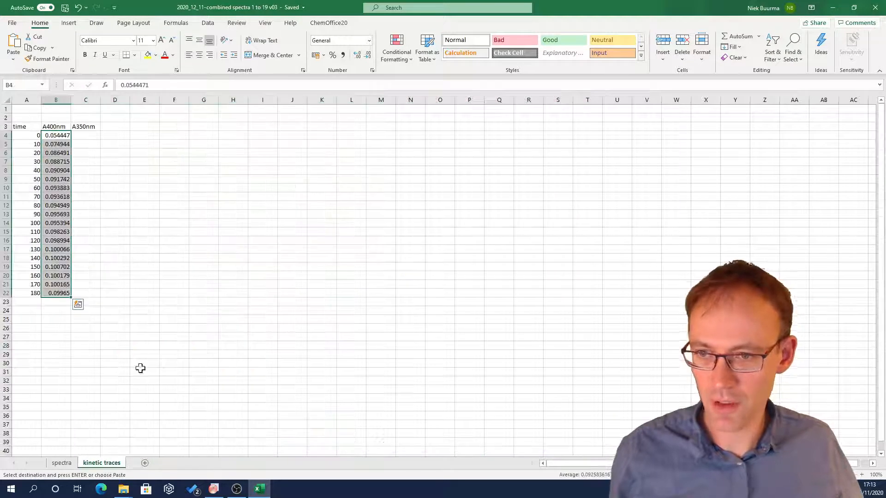
{"action": "left_click", "coordinate": [84, 135]}
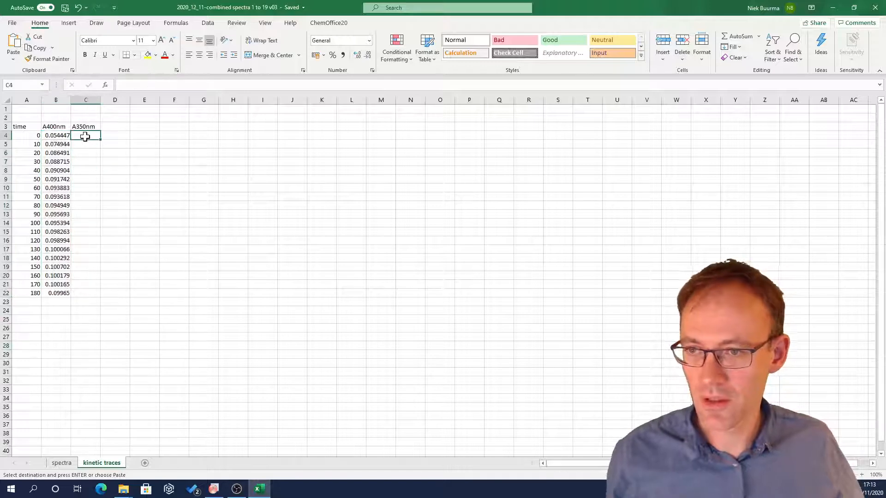
{"action": "left_click", "coordinate": [13, 58]}
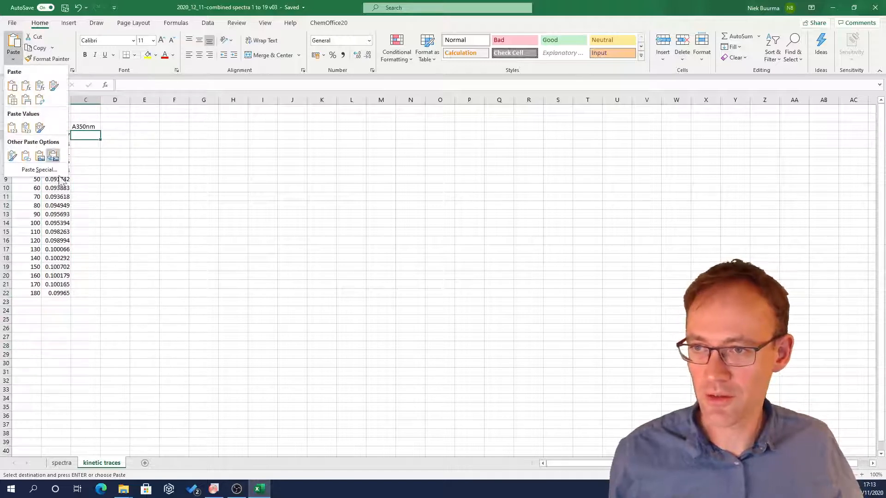
{"action": "left_click", "coordinate": [37, 170]}
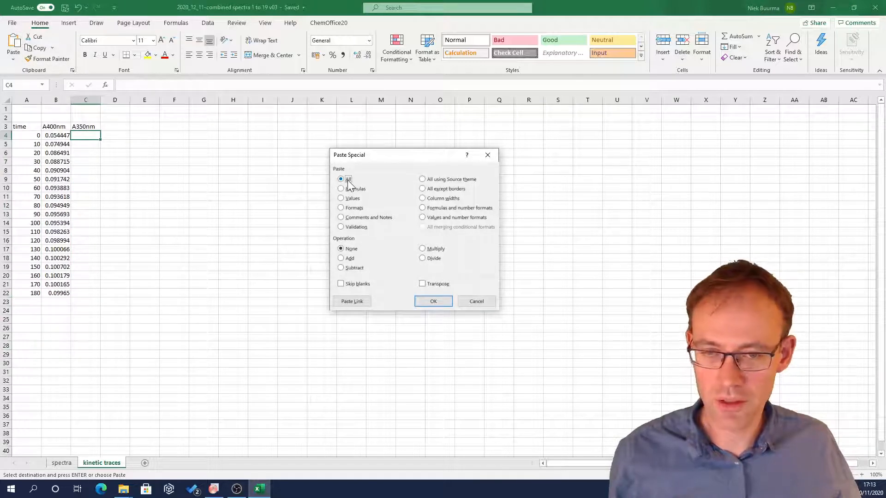
{"action": "left_click", "coordinate": [352, 199]}
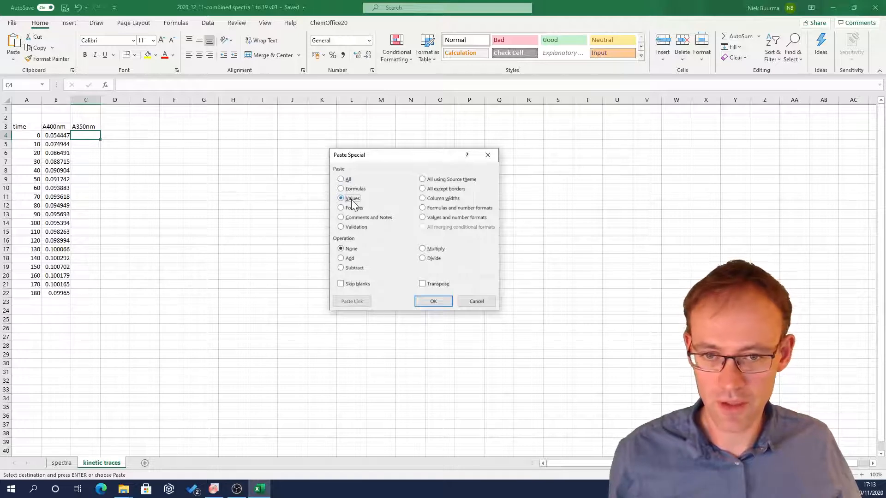
{"action": "left_click", "coordinate": [348, 180]}
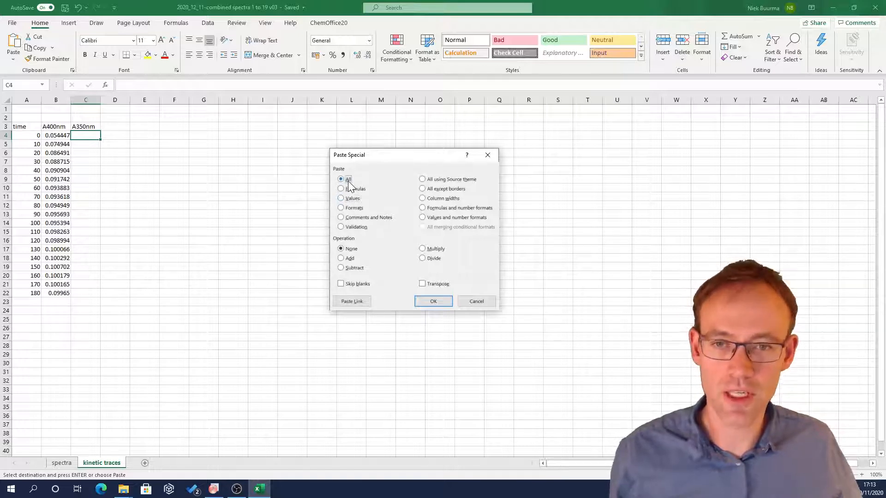
{"action": "left_click", "coordinate": [428, 284]}
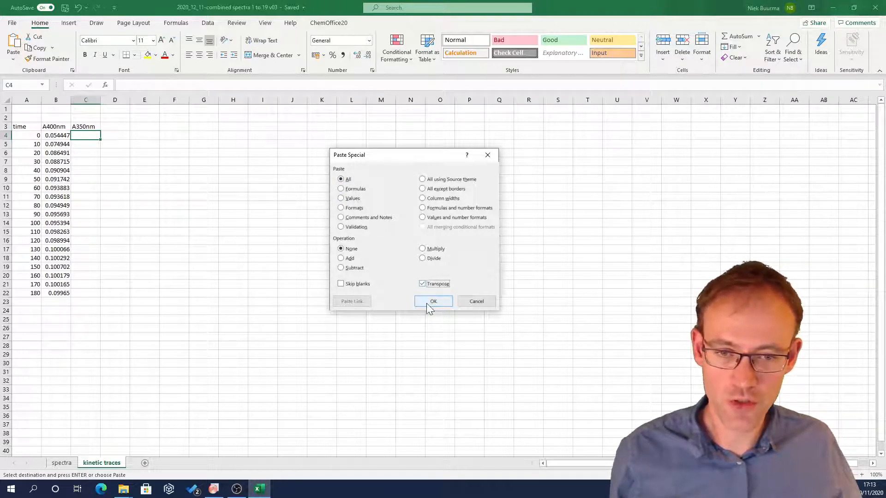
{"action": "left_click", "coordinate": [433, 301]}
{"action": "left_click", "coordinate": [194, 259]}
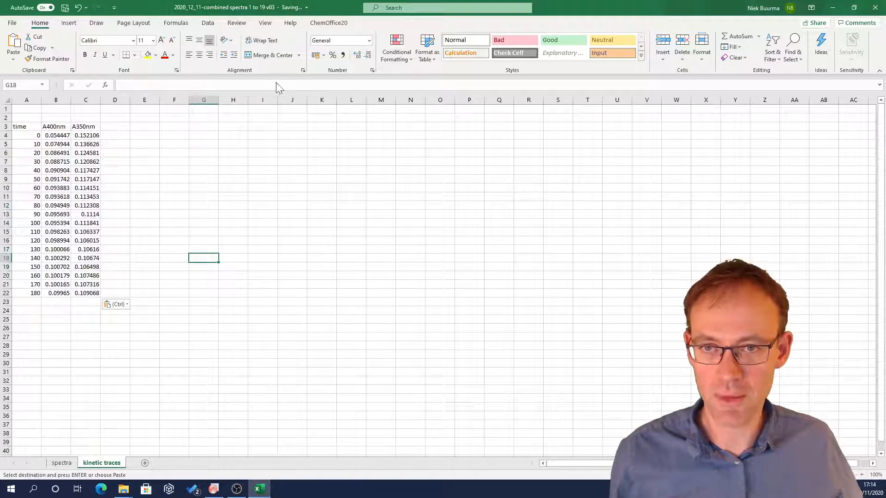
{"action": "key", "text": "Escape"}
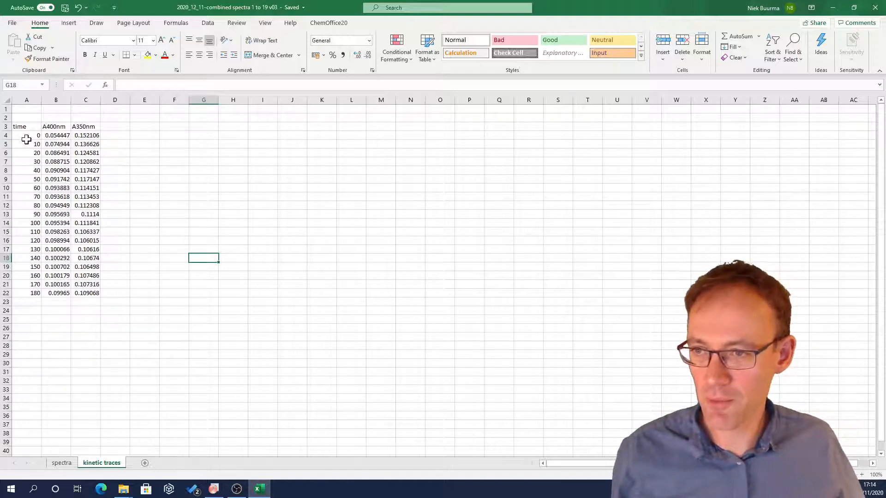
Step: Copy the time and absorbance data, A4 to C22, and switch to Origin
{"action": "left_click_drag", "start_coordinate": [26, 140], "coordinate": [91, 293]}
{"action": "key", "text": "ctrl+c"}
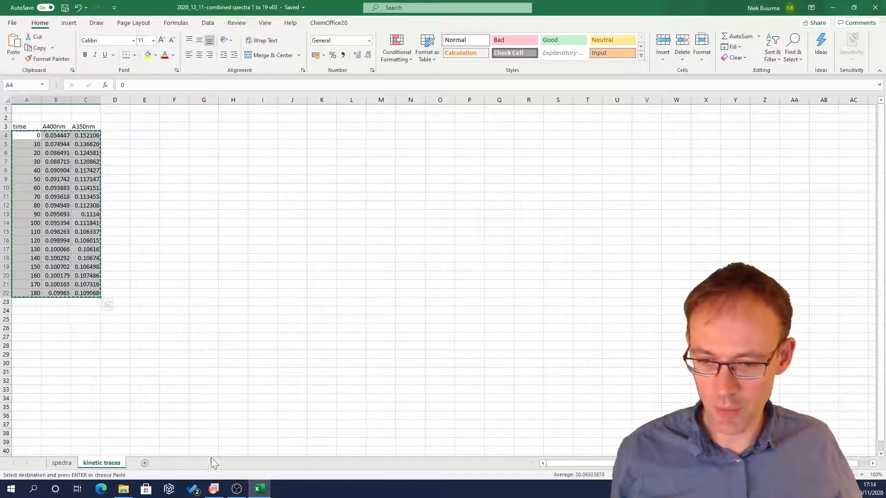
{"action": "left_click", "coordinate": [214, 489]}
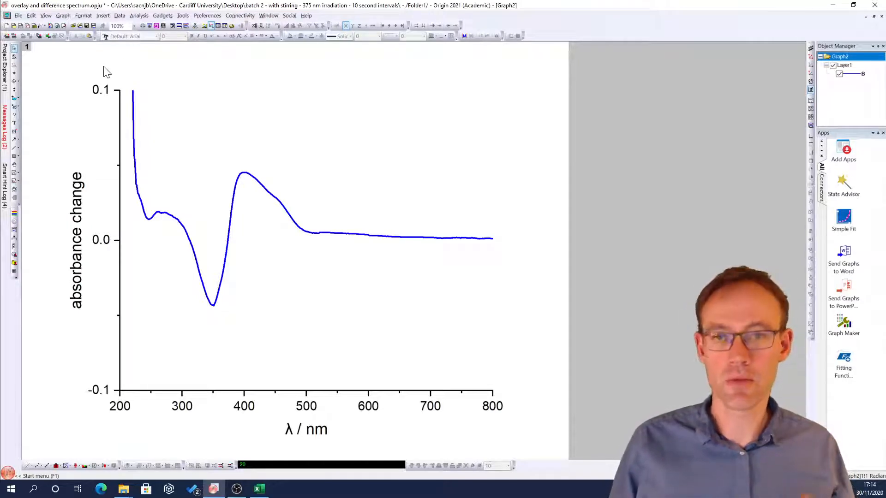
Step: Create a new blank workbook in Origin and paste the copied data starting at the first row of column A
{"action": "left_click", "coordinate": [19, 15]}
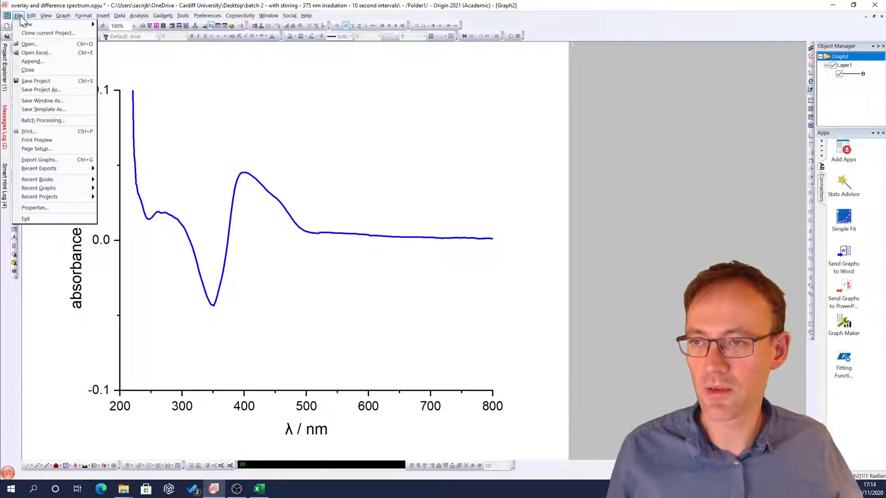
{"action": "mouse_move", "coordinate": [28, 25]}
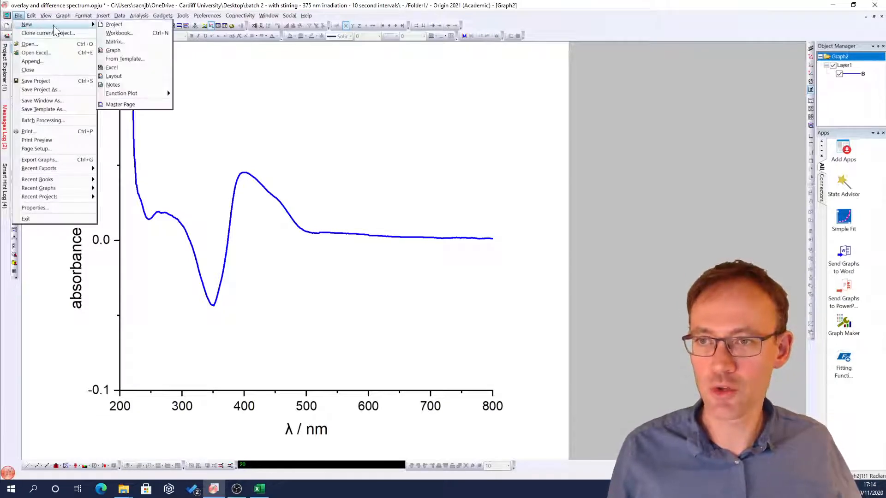
{"action": "left_click", "coordinate": [133, 33]}
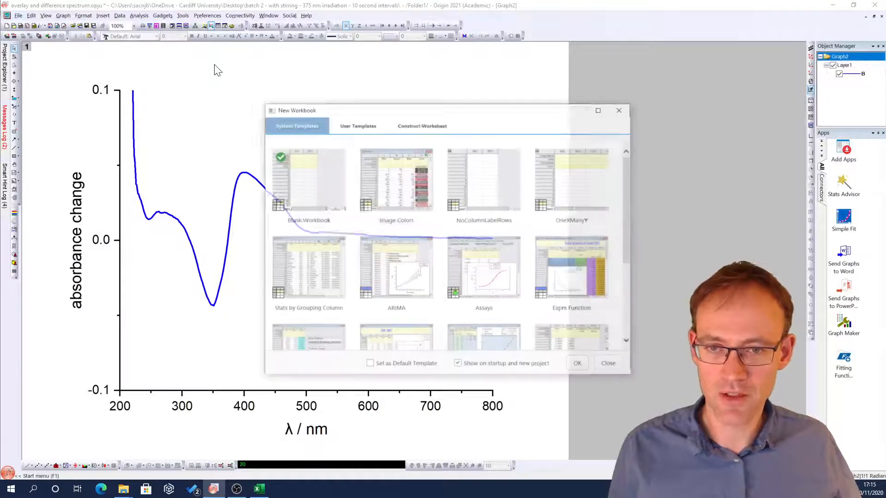
{"action": "left_click", "coordinate": [307, 173]}
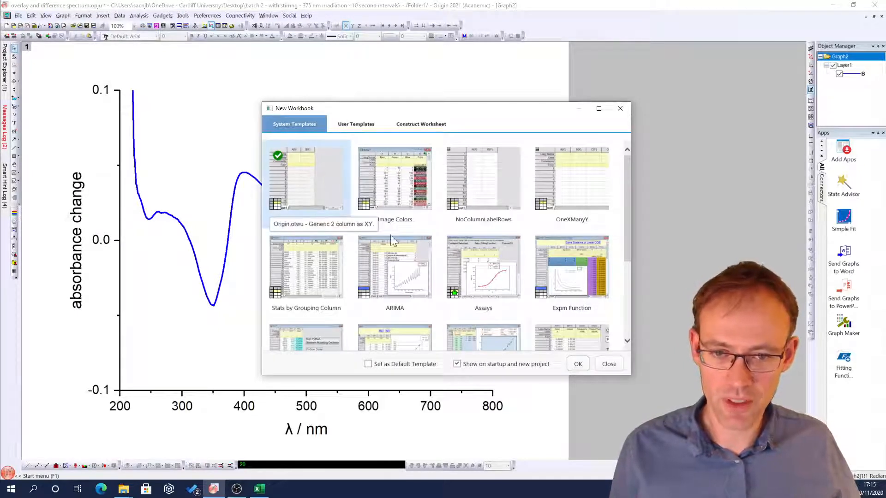
{"action": "left_click", "coordinate": [575, 364]}
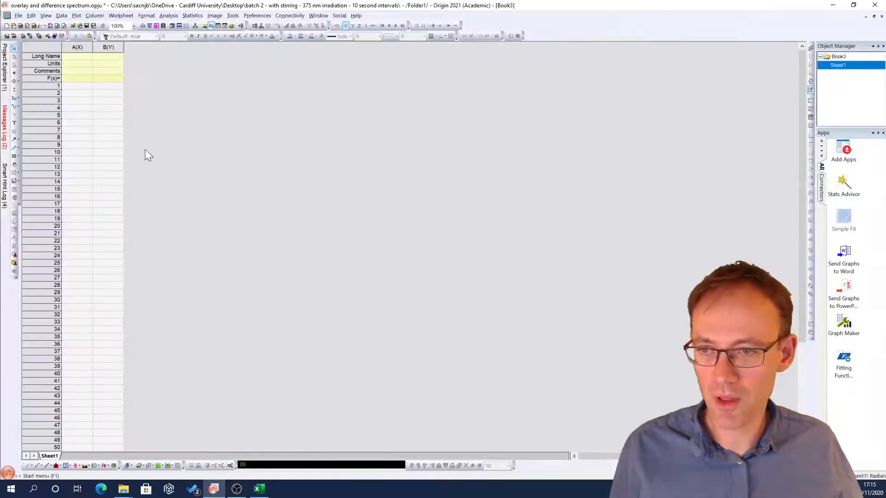
{"action": "left_click", "coordinate": [75, 87]}
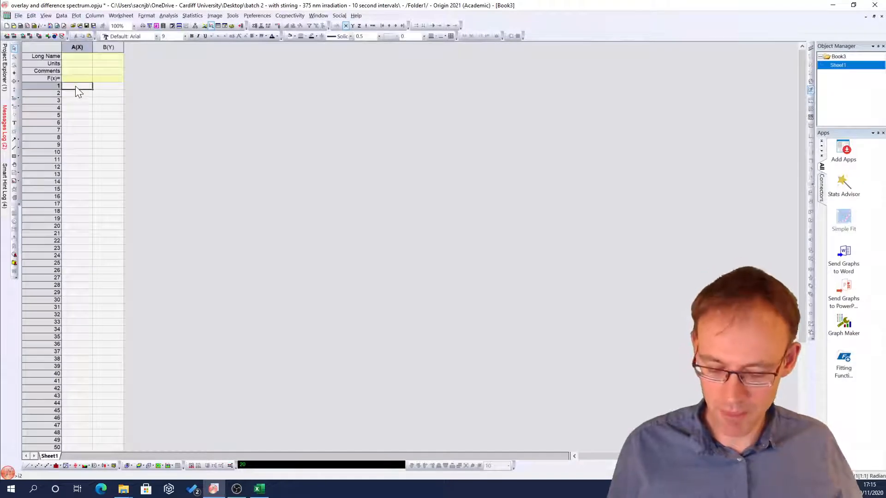
{"action": "key", "text": "ctrl+v"}
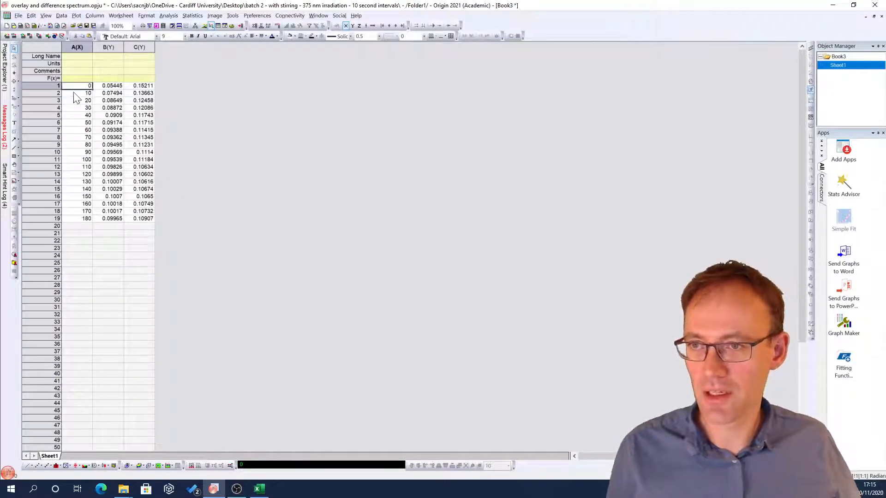
Step: Set the long names of columns A, B and C to time, A400nm and A350nm
{"action": "left_click", "coordinate": [78, 56]}
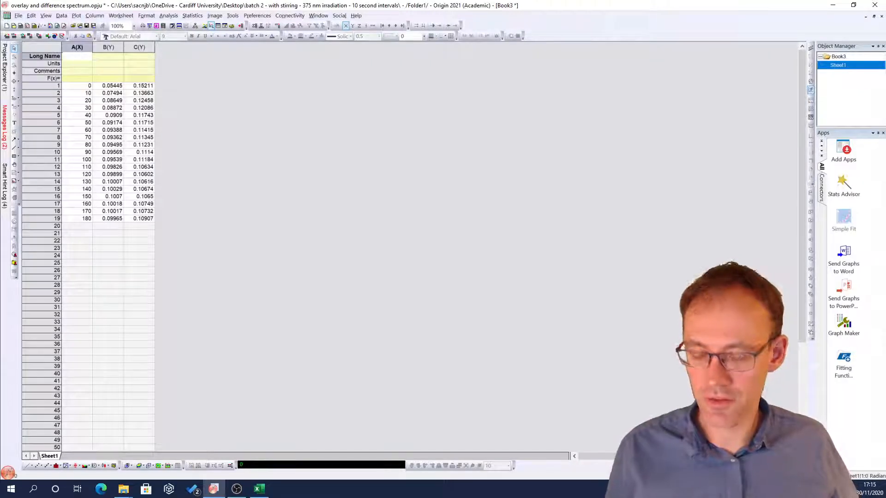
{"action": "type", "text": "time"}
{"action": "key", "text": "Tab"}
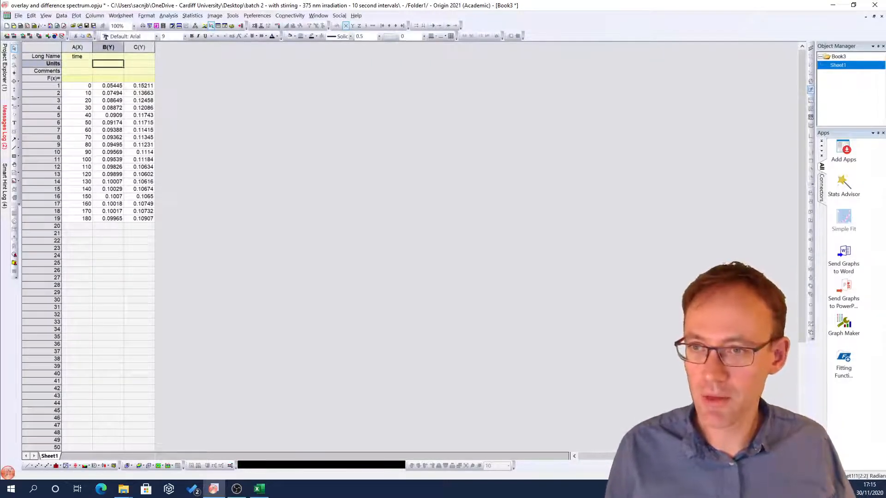
{"action": "type", "text": "A4"}
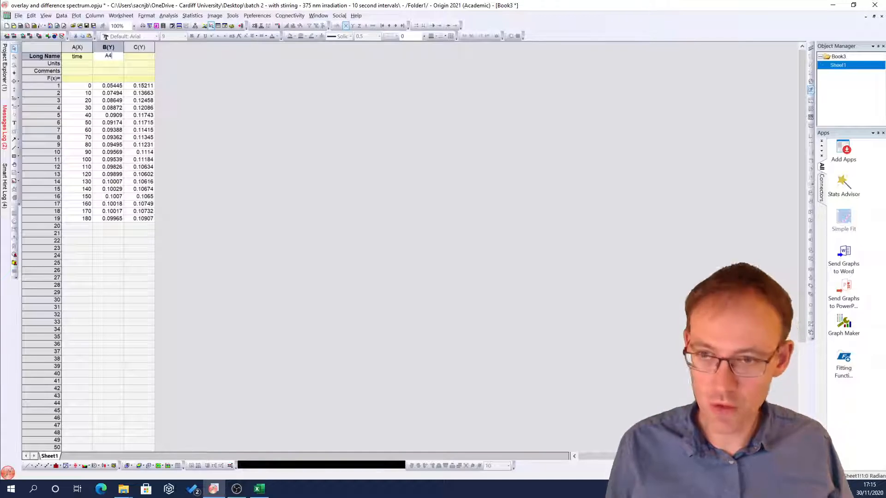
{"action": "type", "text": "00nm"}
{"action": "key", "text": "Tab"}
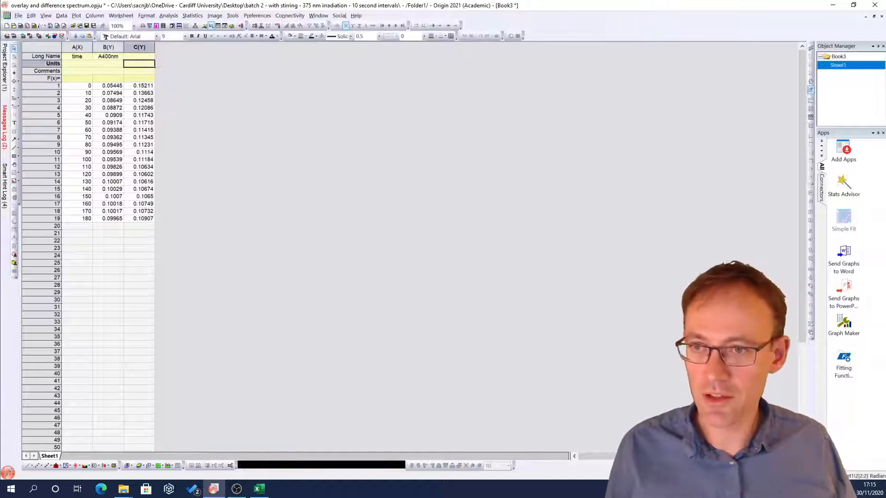
{"action": "type", "text": "A350nm"}
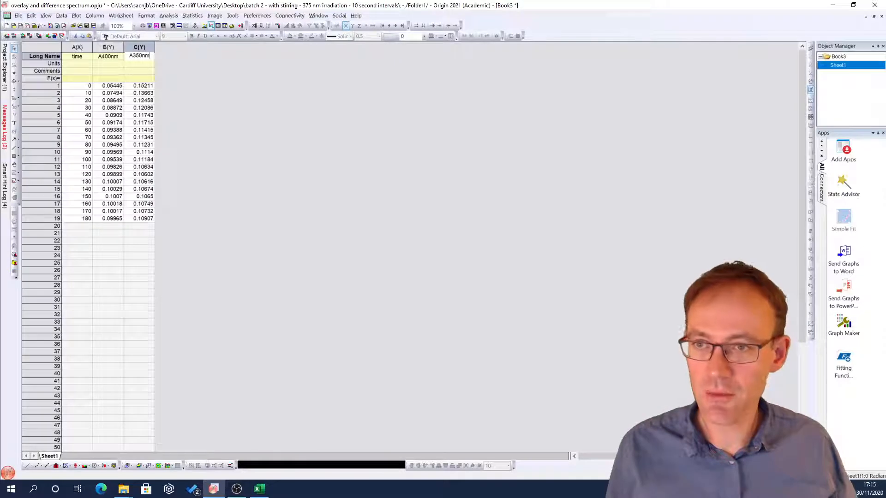
{"action": "key", "text": "Return"}
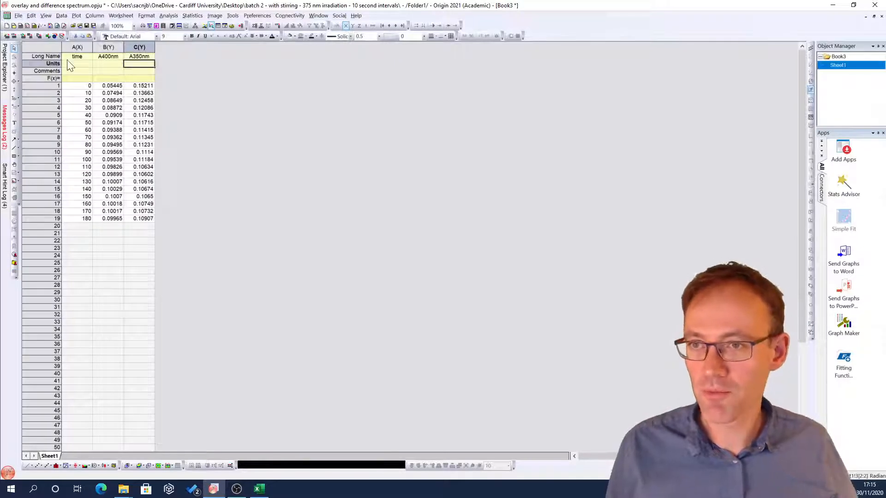
Step: Plot the A400nm and A350nm columns against time as a line graph, then delete that graph
{"action": "left_click_drag", "start_coordinate": [109, 47], "coordinate": [134, 46]}
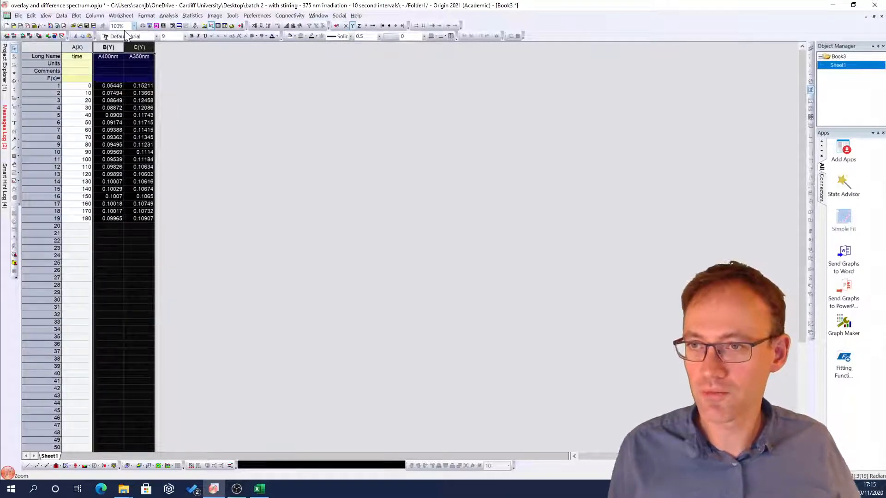
{"action": "left_click", "coordinate": [77, 17]}
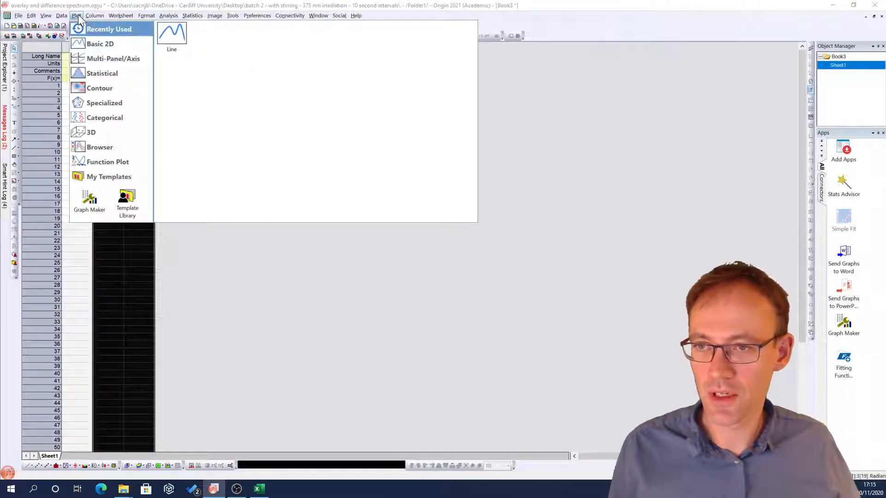
{"action": "left_click", "coordinate": [172, 33]}
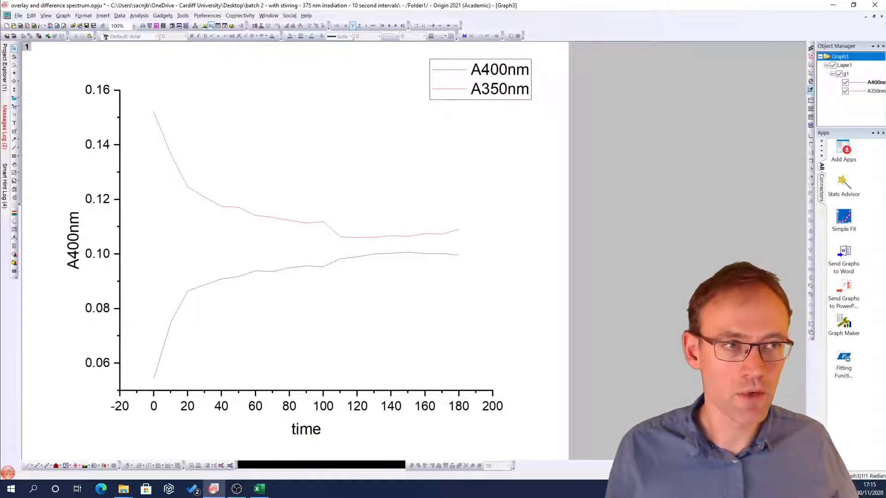
{"action": "left_click", "coordinate": [882, 16]}
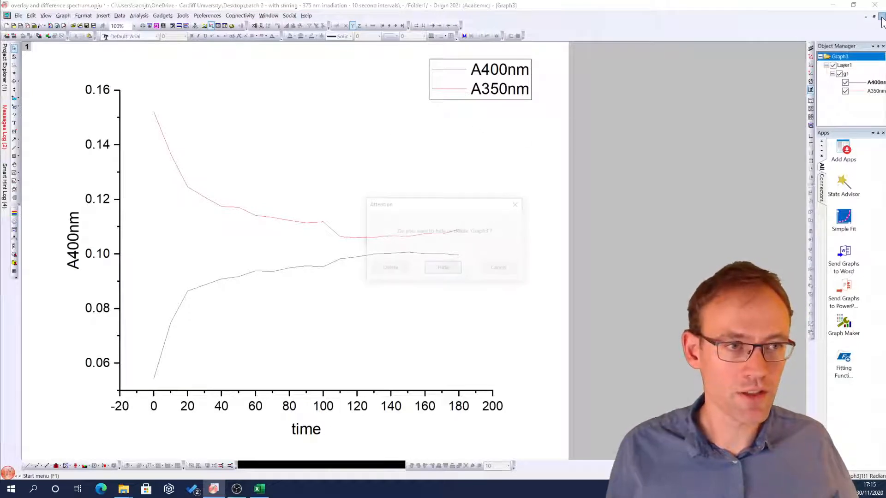
{"action": "left_click", "coordinate": [383, 269]}
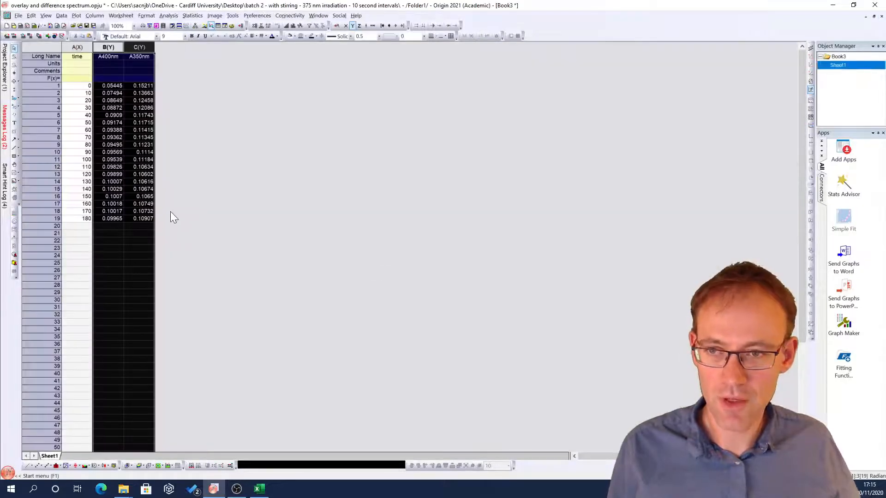
Step: Plot the selected A400nm and A350nm columns against time as a scatter graph
{"action": "left_click", "coordinate": [75, 16]}
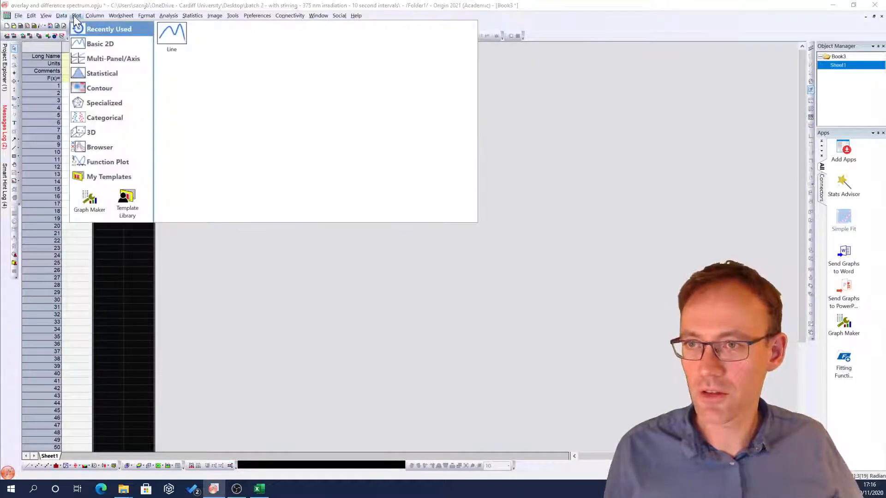
{"action": "mouse_move", "coordinate": [89, 47]}
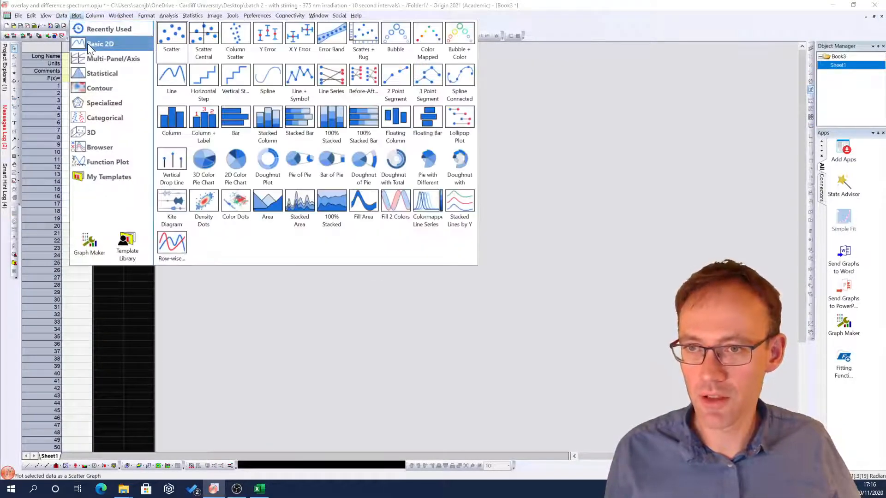
{"action": "left_click", "coordinate": [170, 32]}
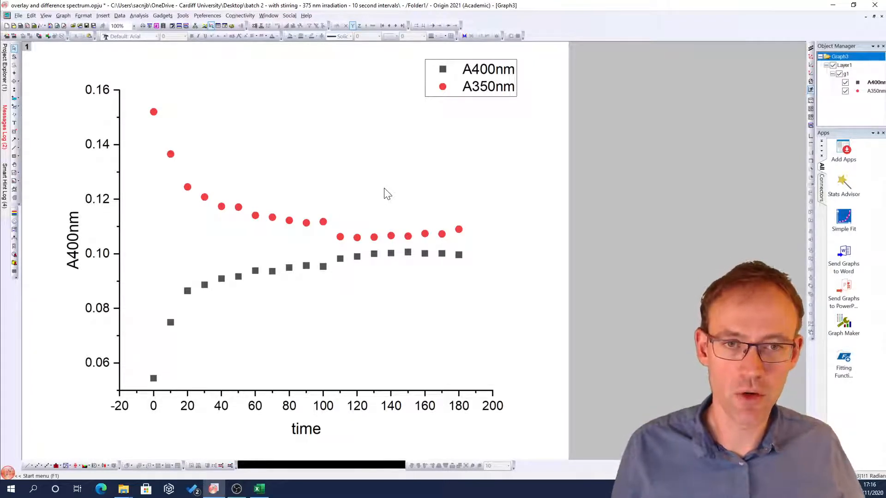
Step: Move the legend lower and rename the x-axis title to time / s
{"action": "left_click_drag", "start_coordinate": [508, 67], "coordinate": [530, 120]}
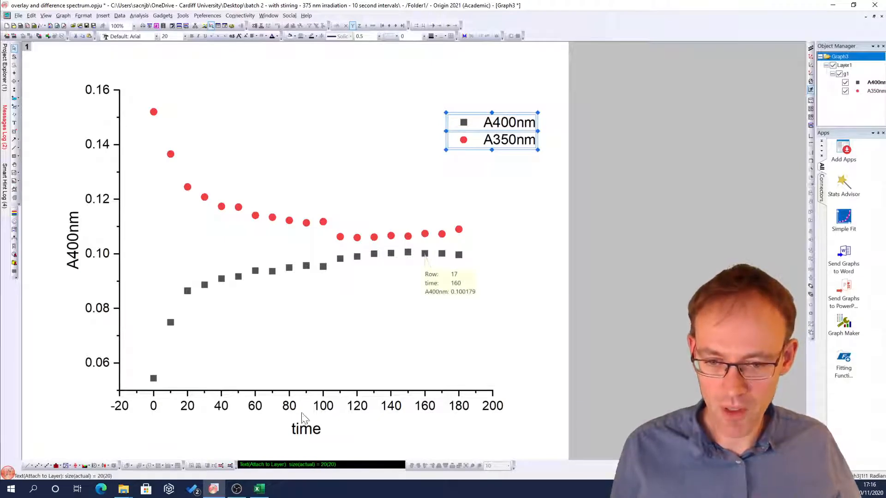
{"action": "double_click", "coordinate": [314, 431]}
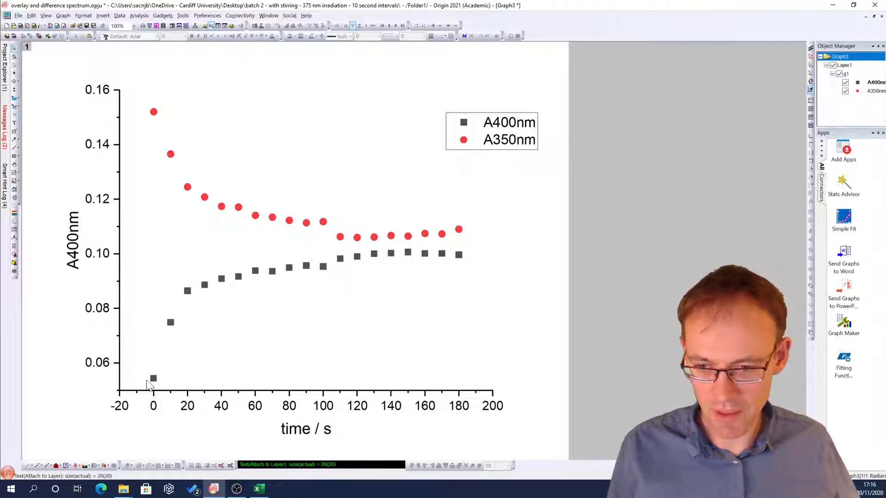
Step: Retitle the y axis as A400nm and A350nm with the wavelengths subscripted, and shift the title slightly left
{"action": "double_click", "coordinate": [75, 266]}
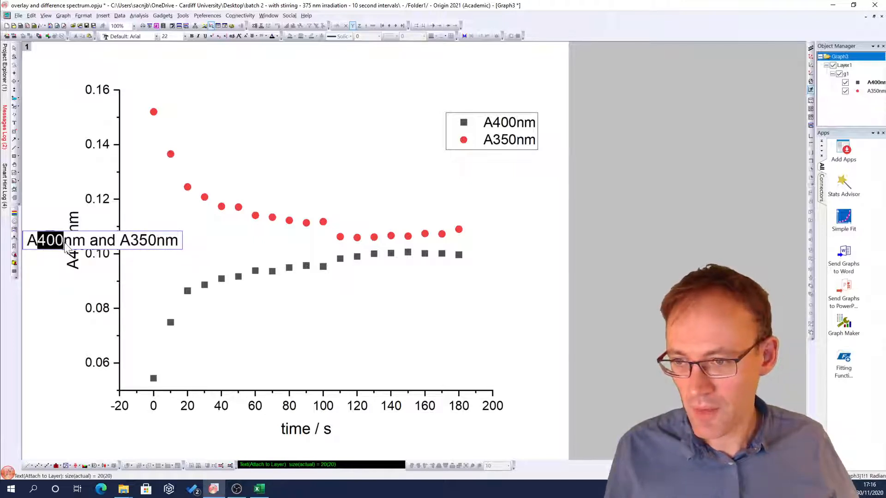
{"action": "left_click", "coordinate": [218, 36]}
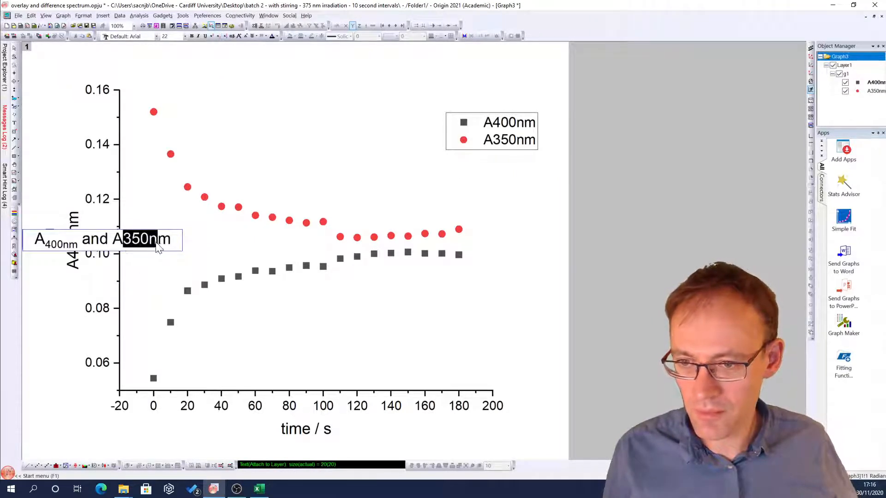
{"action": "left_click", "coordinate": [219, 37]}
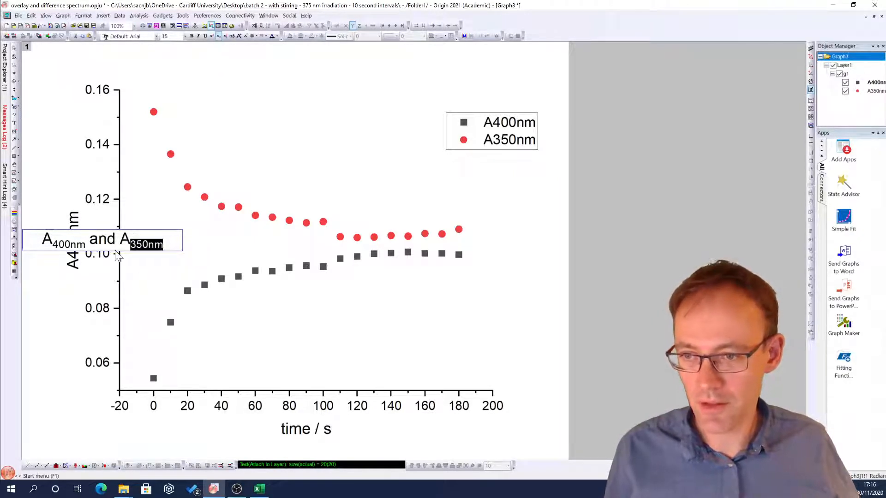
{"action": "left_click", "coordinate": [60, 328]}
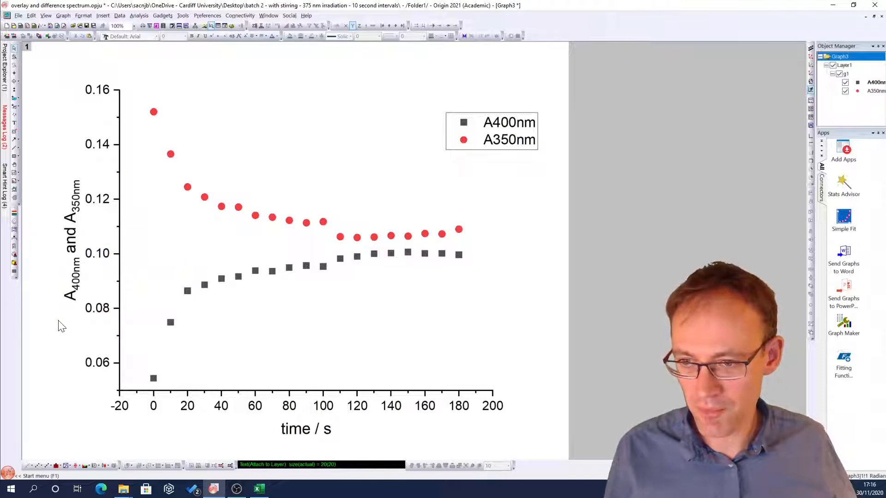
{"action": "left_click", "coordinate": [72, 233]}
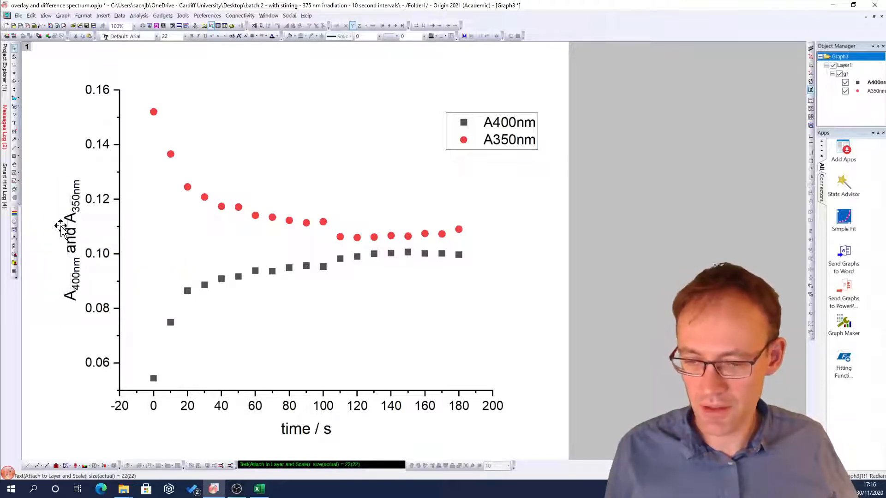
{"action": "left_click_drag", "start_coordinate": [60, 227], "coordinate": [49, 227]}
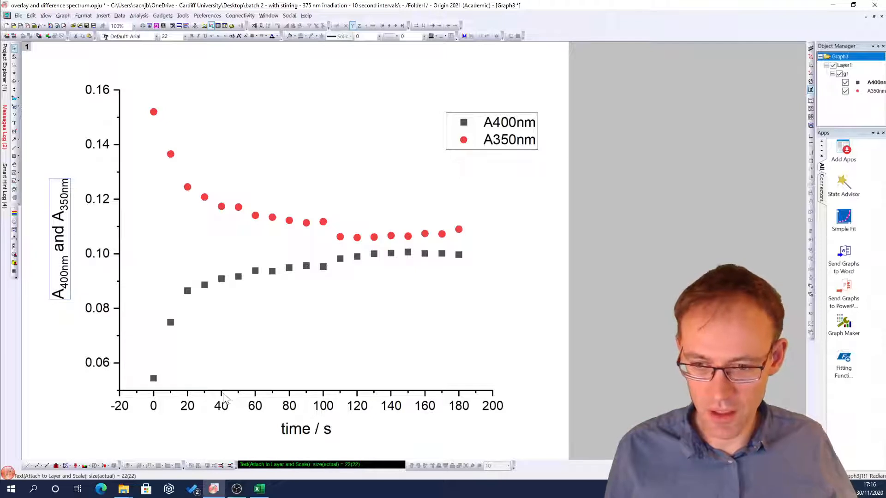
Step: Set the x-axis scale to start at -5 with major ticks every 30
{"action": "left_click", "coordinate": [189, 394]}
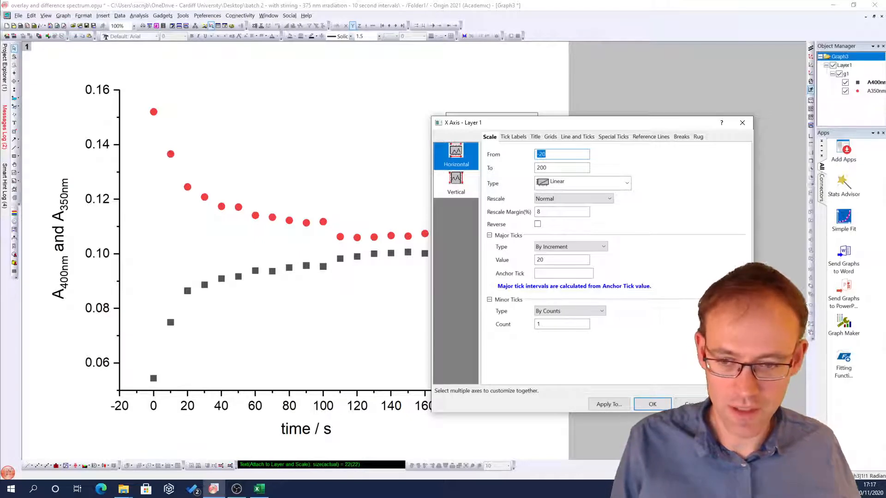
{"action": "type", "text": "0"}
{"action": "left_click_drag", "start_coordinate": [554, 127], "coordinate": [630, 109]}
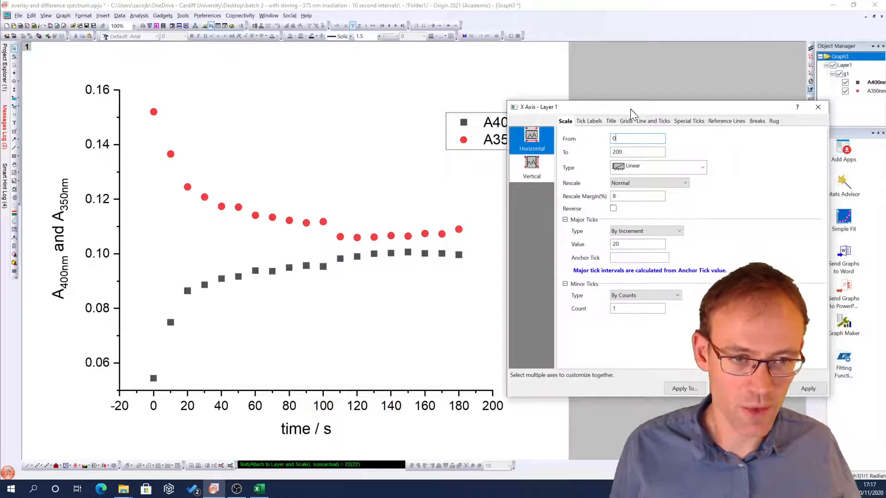
{"action": "left_click_drag", "start_coordinate": [616, 245], "coordinate": [607, 245]}
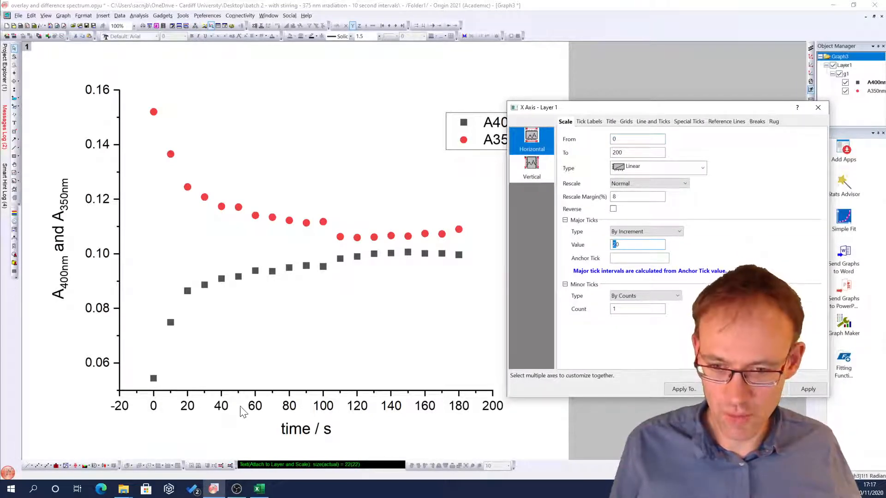
{"action": "type", "text": "3"}
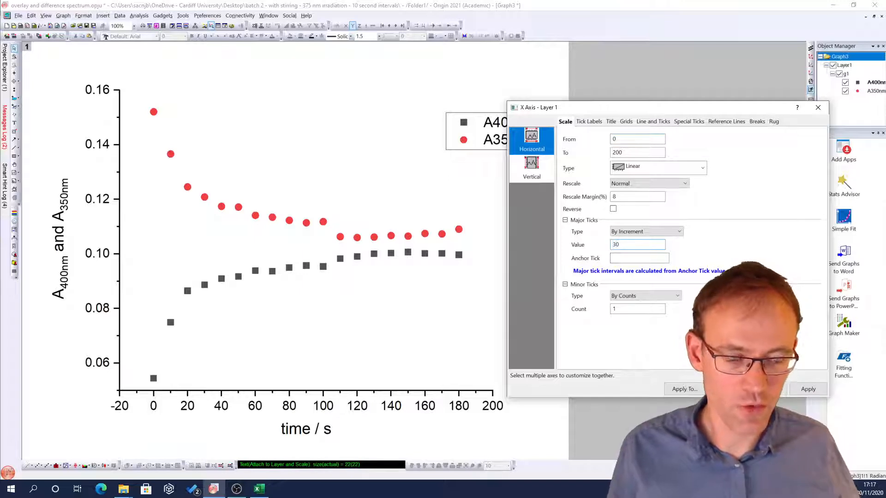
{"action": "left_click", "coordinate": [809, 389]}
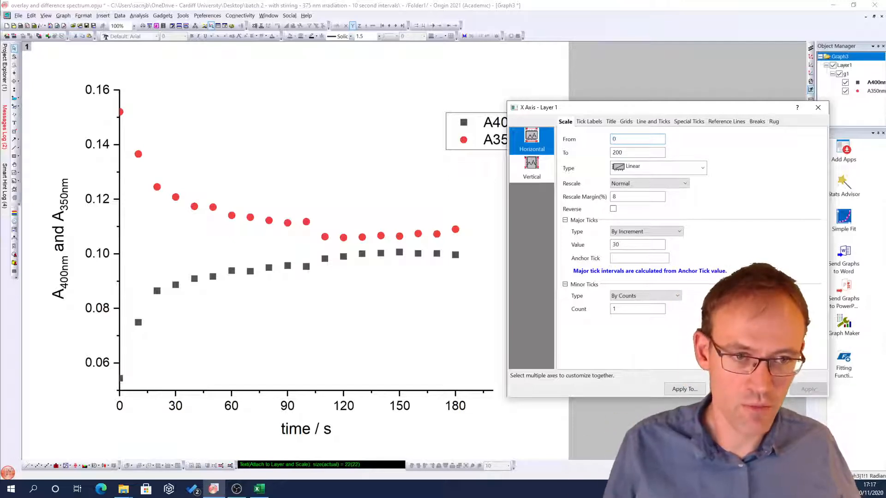
{"action": "type", "text": "-5"}
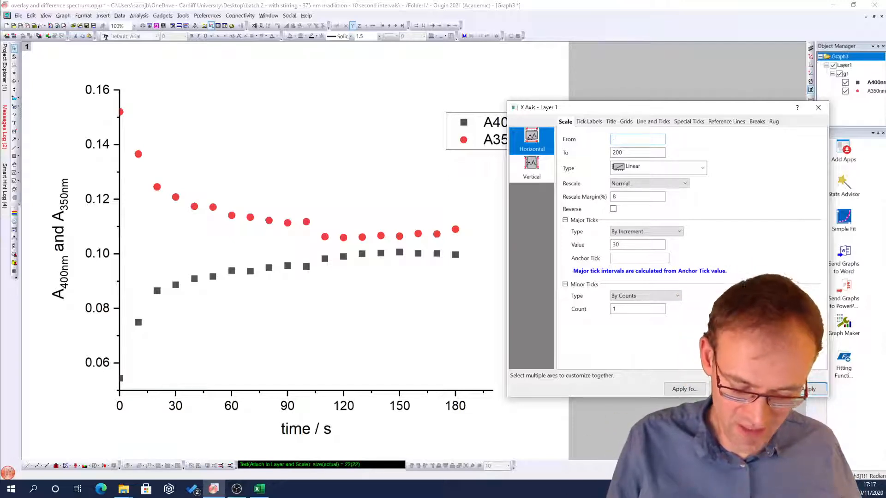
{"action": "left_click", "coordinate": [808, 389]}
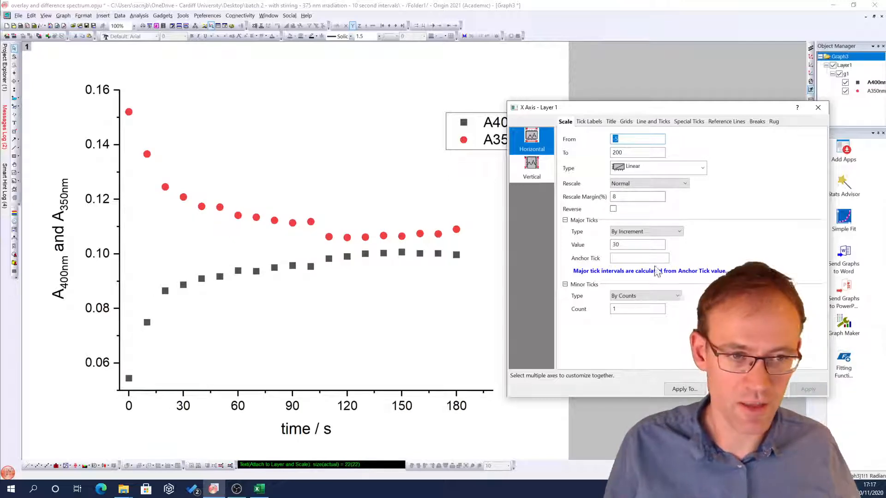
{"action": "left_click", "coordinate": [728, 389]}
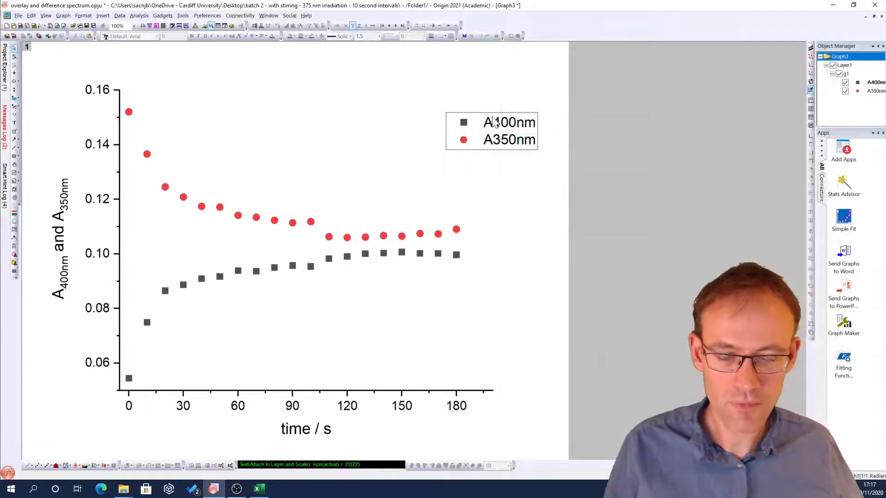
Step: Move the legend higher and further left inside the plot area
{"action": "left_click", "coordinate": [526, 120]}
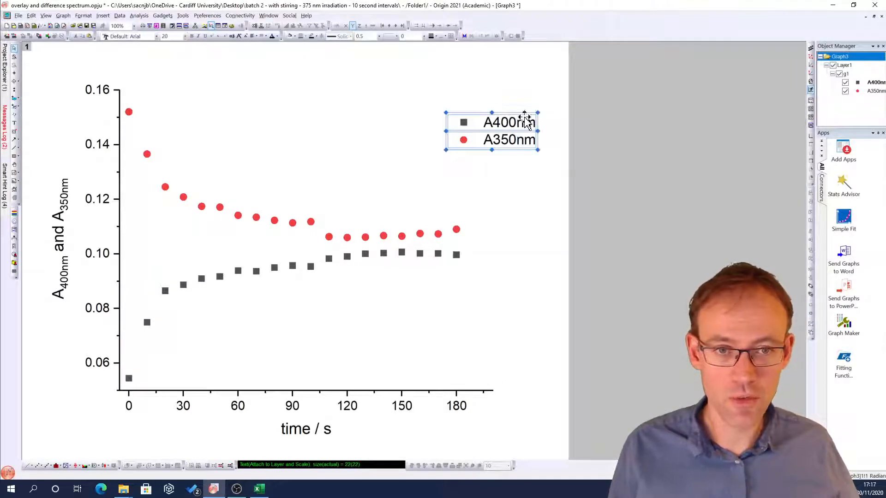
{"action": "left_click_drag", "start_coordinate": [523, 119], "coordinate": [482, 98]}
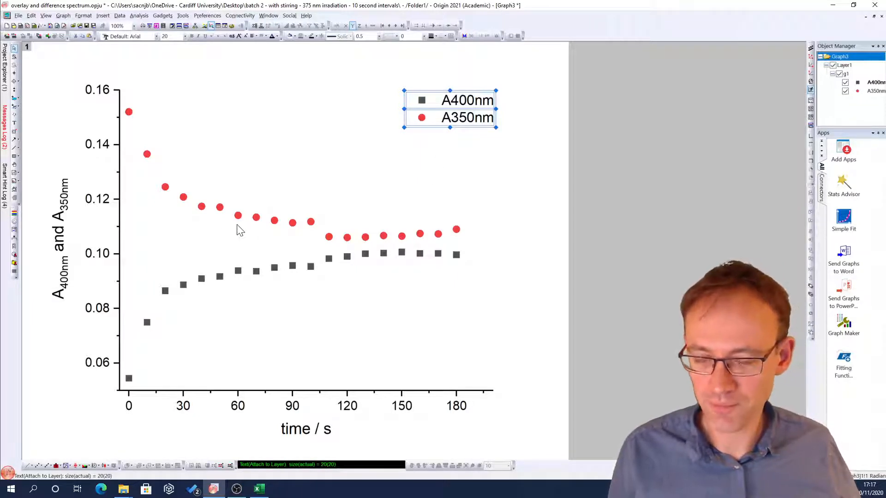
{"action": "left_click", "coordinate": [250, 186]}
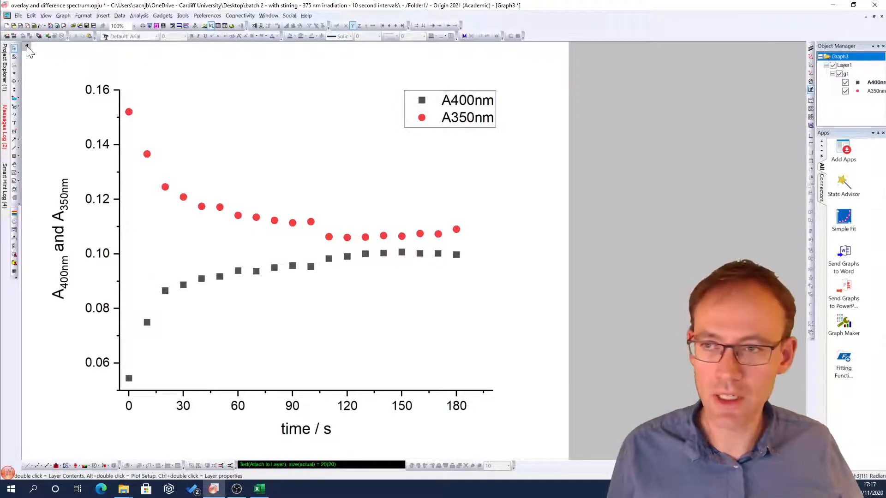
Step: Ungroup the two scatter plots in the layer contents
{"action": "double_click", "coordinate": [27, 47]}
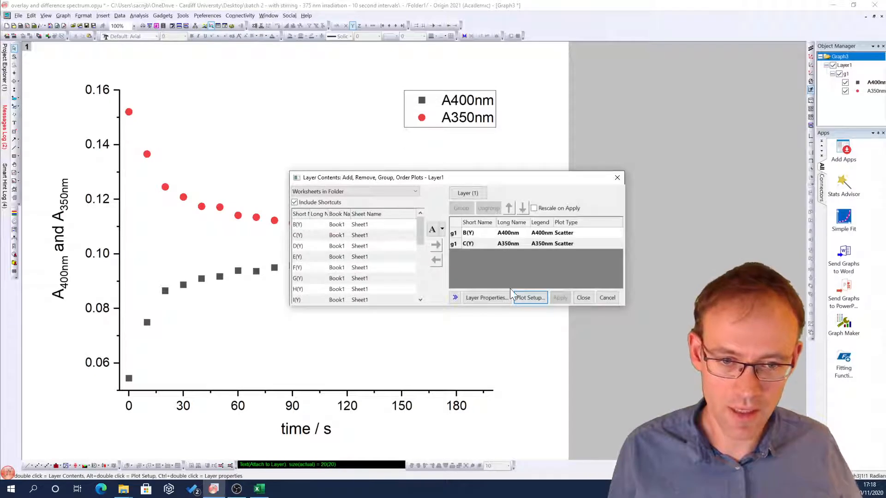
{"action": "left_click", "coordinate": [463, 245]}
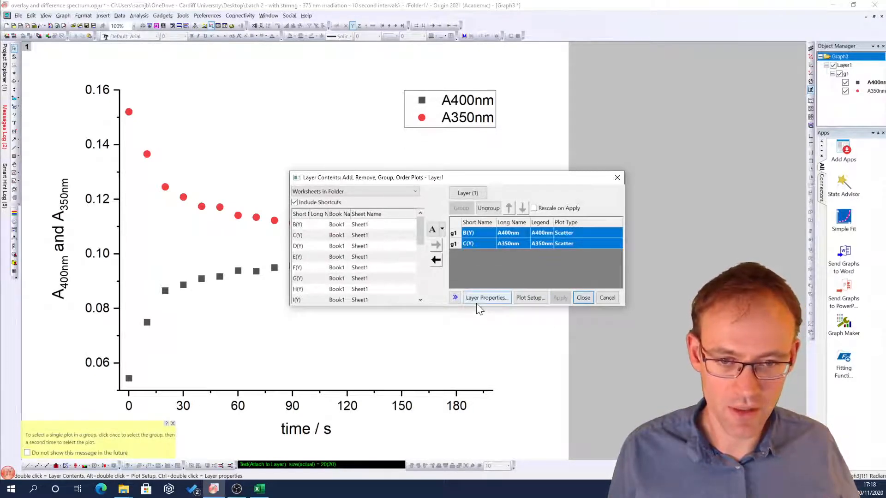
{"action": "left_click", "coordinate": [455, 298]}
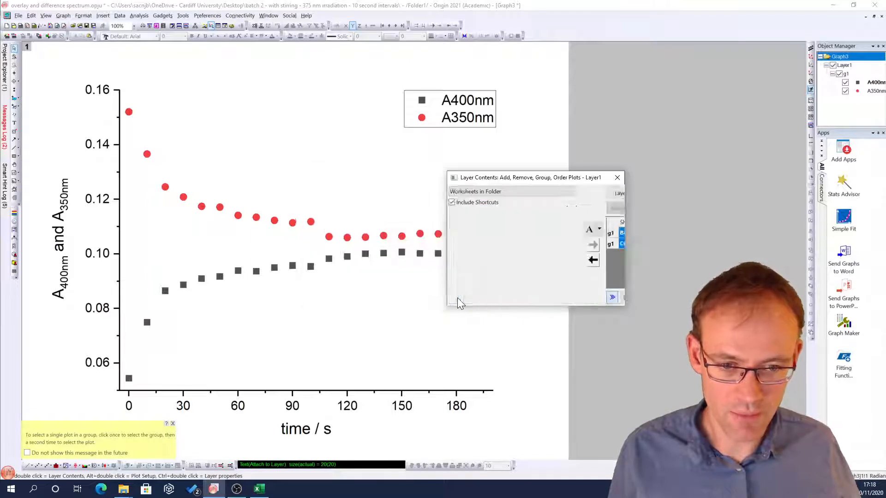
{"action": "left_click", "coordinate": [454, 298]}
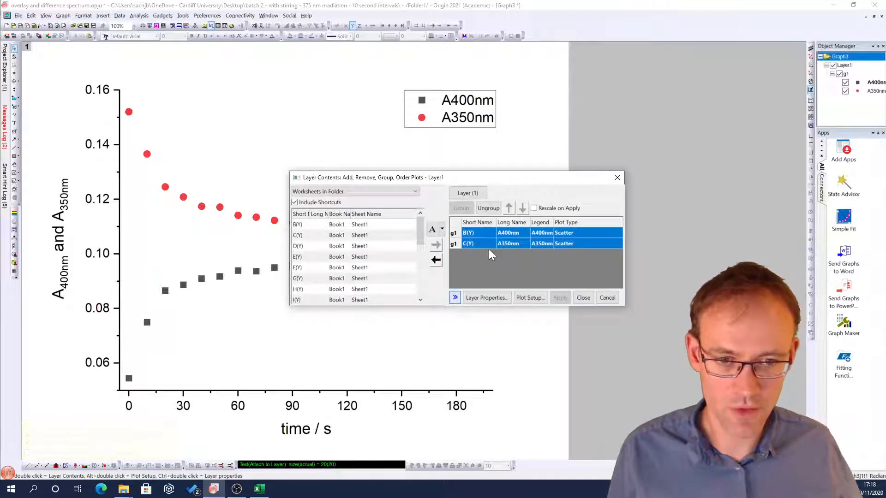
{"action": "left_click", "coordinate": [486, 209]}
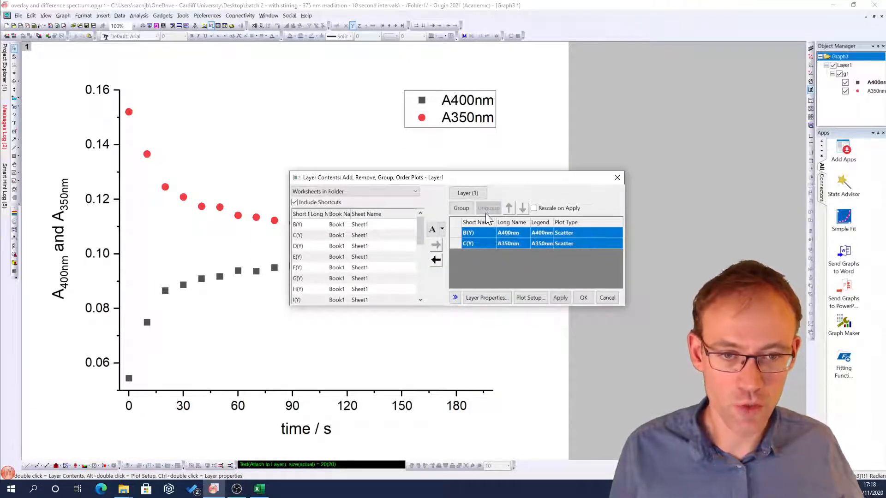
Step: Change the A400nm scatter plot's symbols to up-triangles coloured #0018BF, then close the layer contents dialog
{"action": "left_click", "coordinate": [483, 298]}
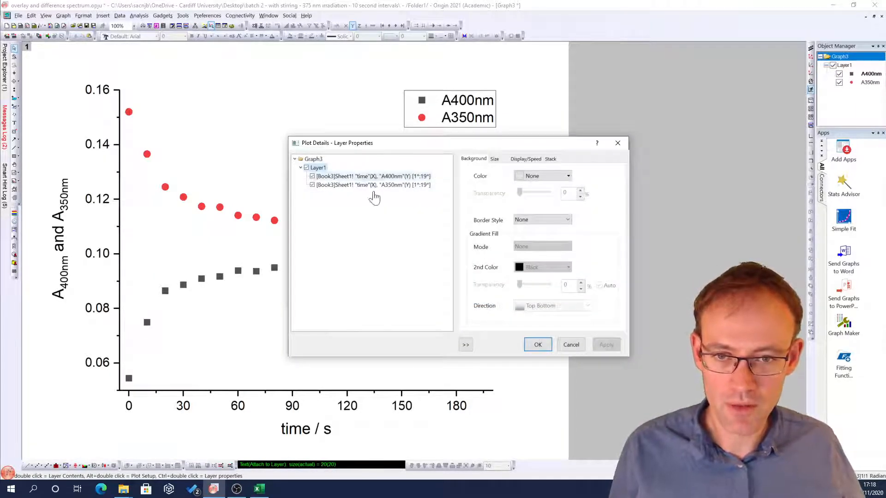
{"action": "left_click", "coordinate": [375, 177]}
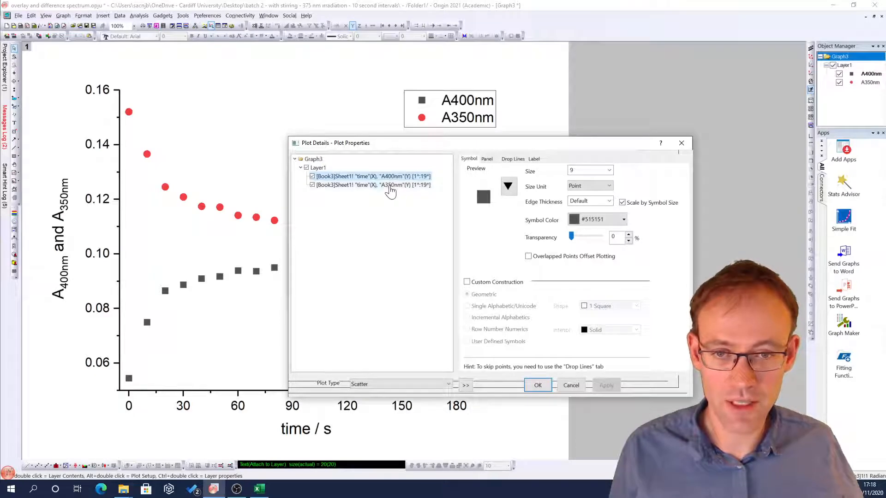
{"action": "left_click", "coordinate": [508, 187]}
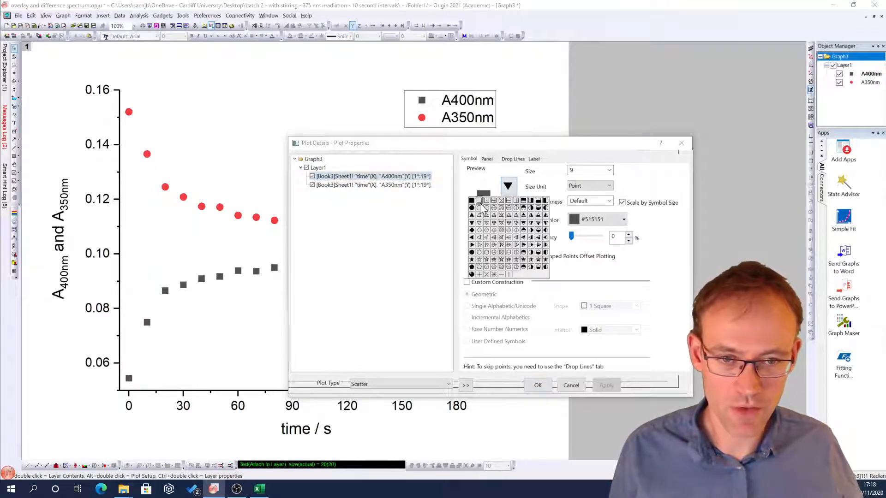
{"action": "left_click", "coordinate": [472, 215]}
{"action": "left_click", "coordinate": [624, 219]}
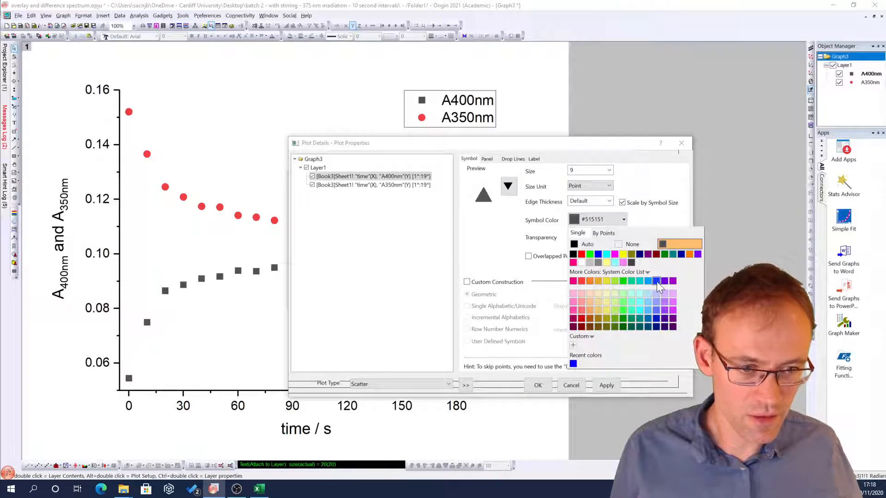
{"action": "left_click", "coordinate": [657, 318]}
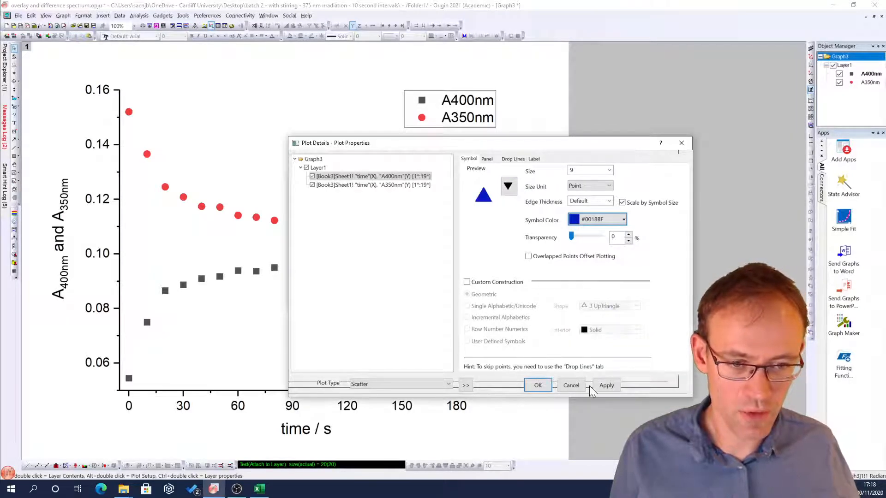
{"action": "left_click", "coordinate": [608, 385]}
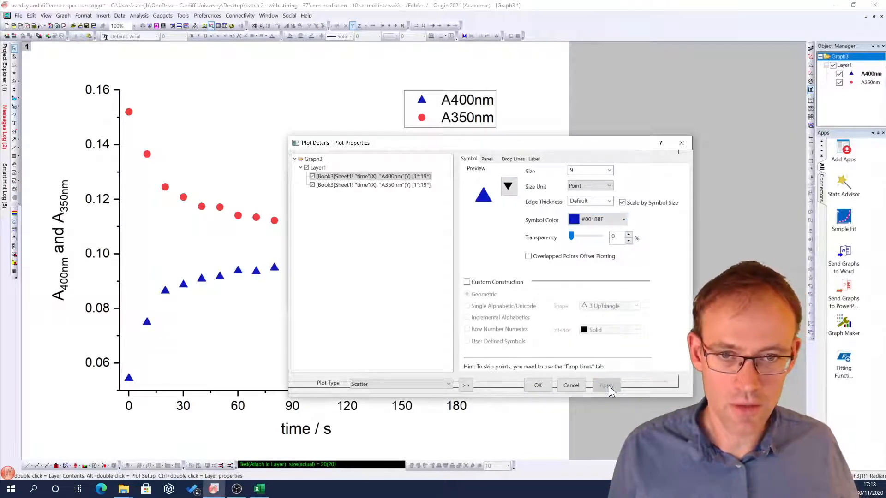
{"action": "left_click", "coordinate": [540, 387]}
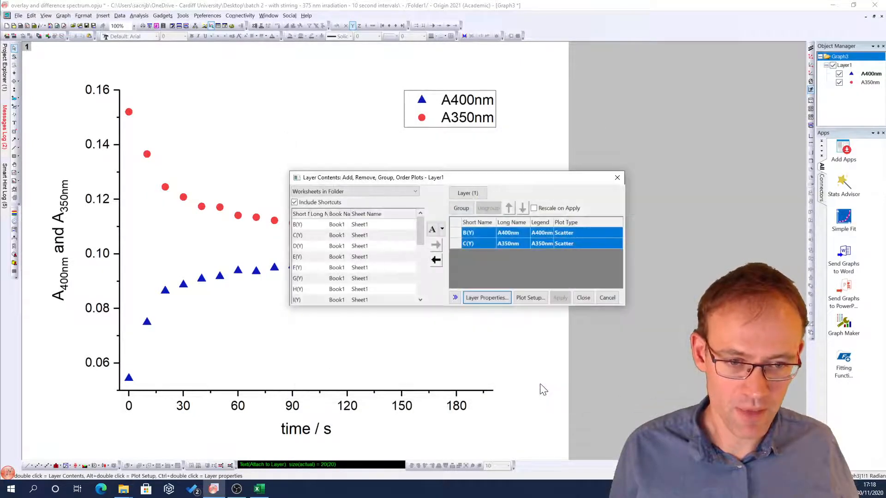
{"action": "left_click", "coordinate": [582, 298]}
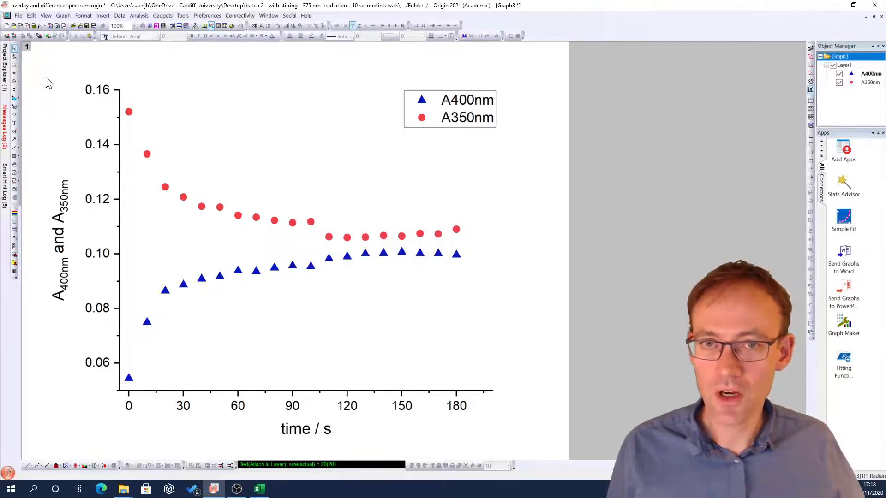
Step: Save the project
{"action": "left_click", "coordinate": [18, 15]}
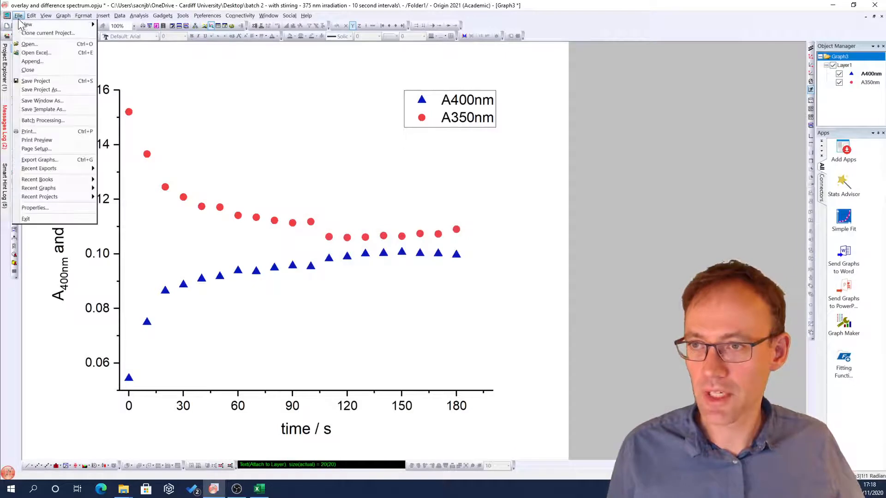
{"action": "left_click", "coordinate": [34, 79]}
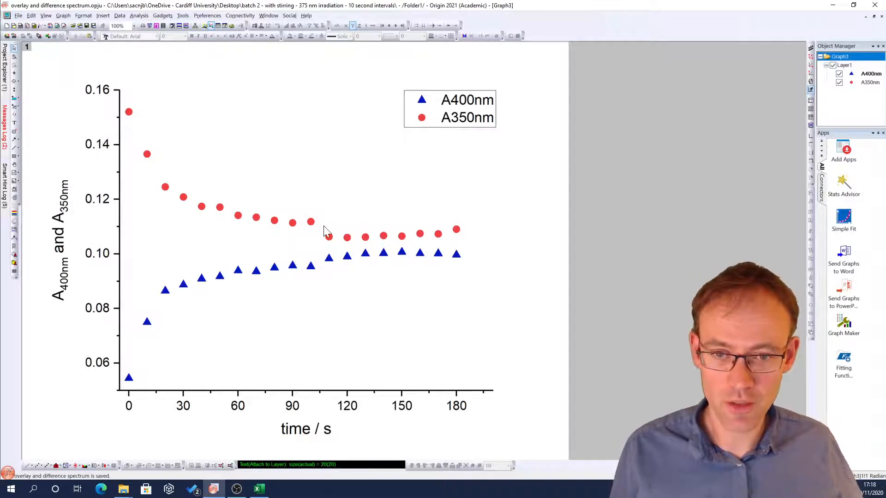
{"action": "mouse_move", "coordinate": [329, 236]}
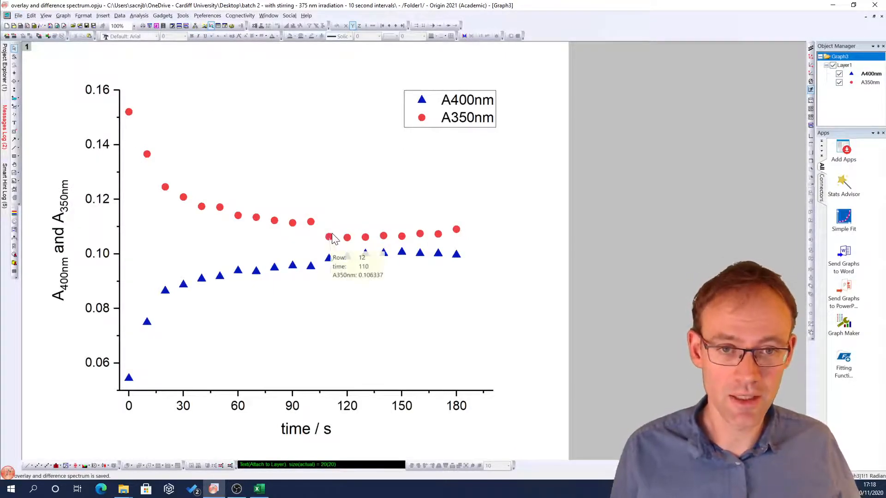